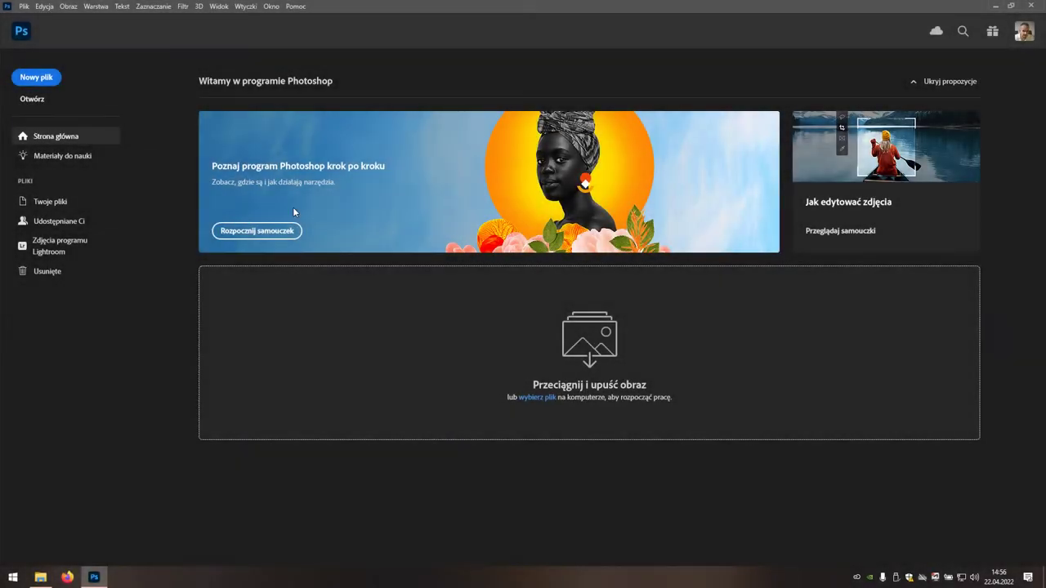
# Step: Open the concrete photo IMG_9090.dng from the Textures folder in Camera Raw
pyautogui.click(23, 102)
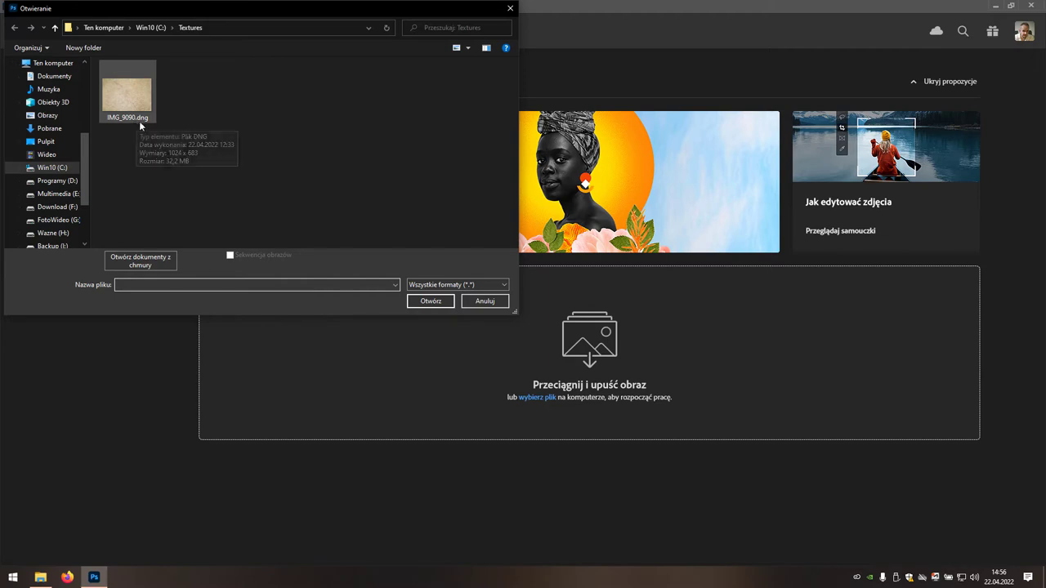
pyautogui.moveTo(128, 92)
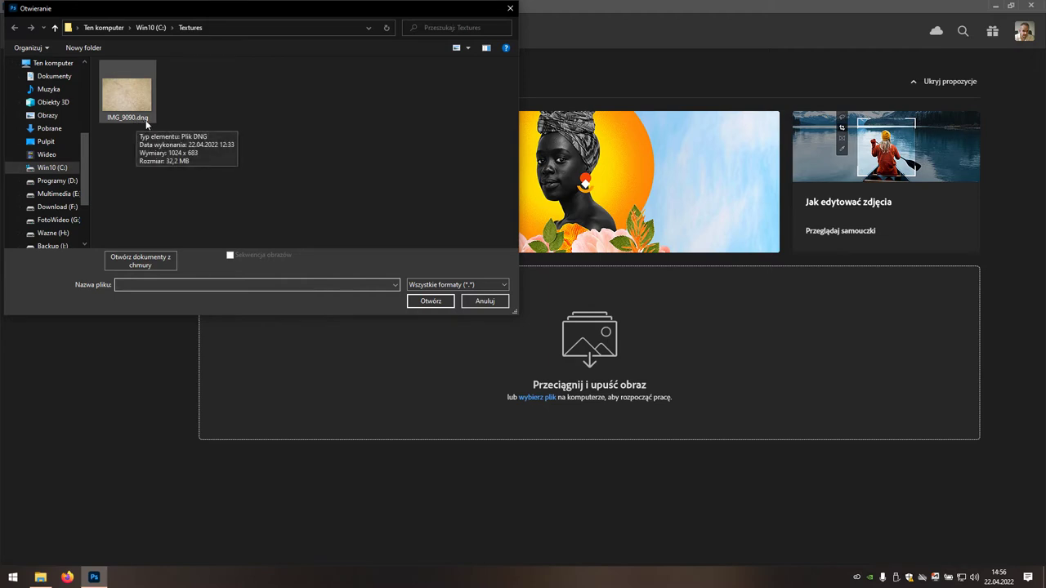
pyautogui.click(151, 104)
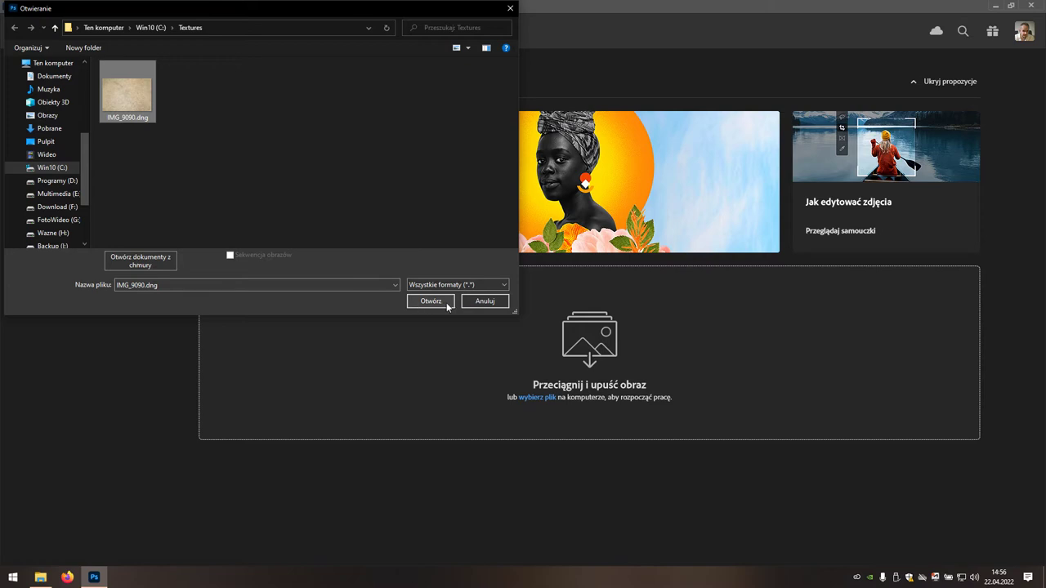
pyautogui.click(433, 300)
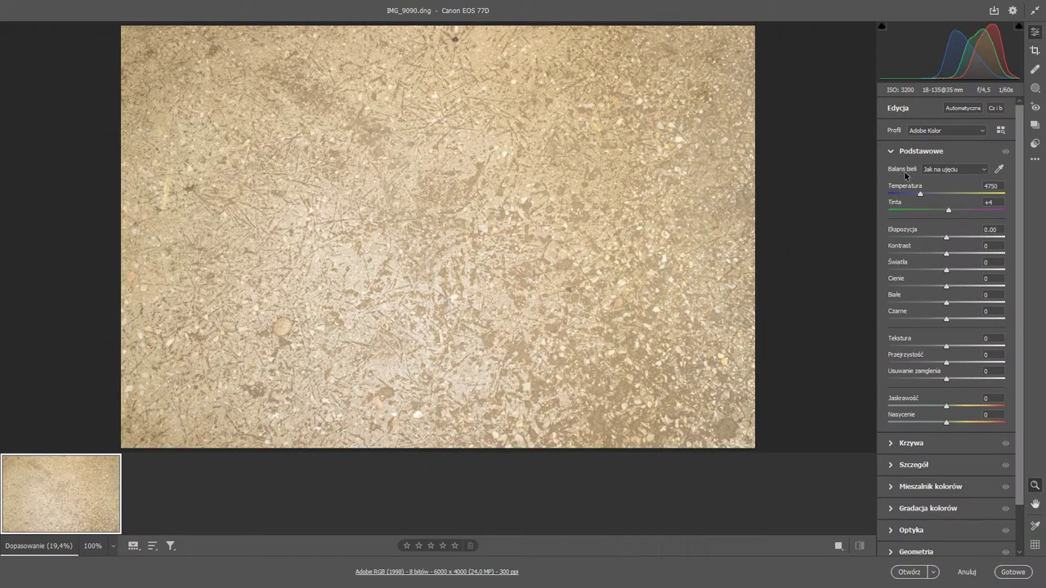
# Step: Sample the concrete for white balance (temperature 4000, tint +13), check Optics, then open the image
pyautogui.click(999, 170)
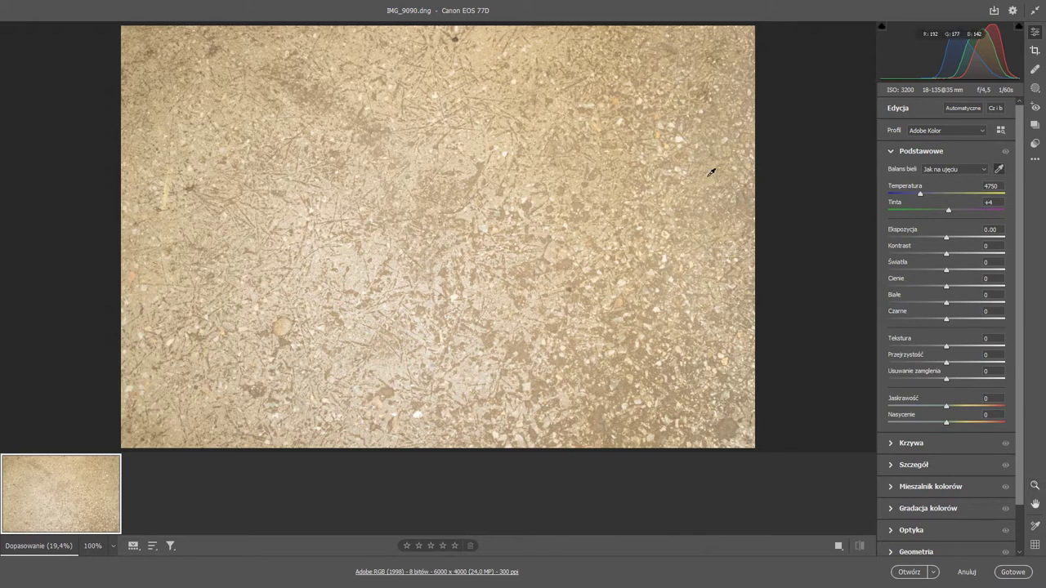
pyautogui.click(626, 182)
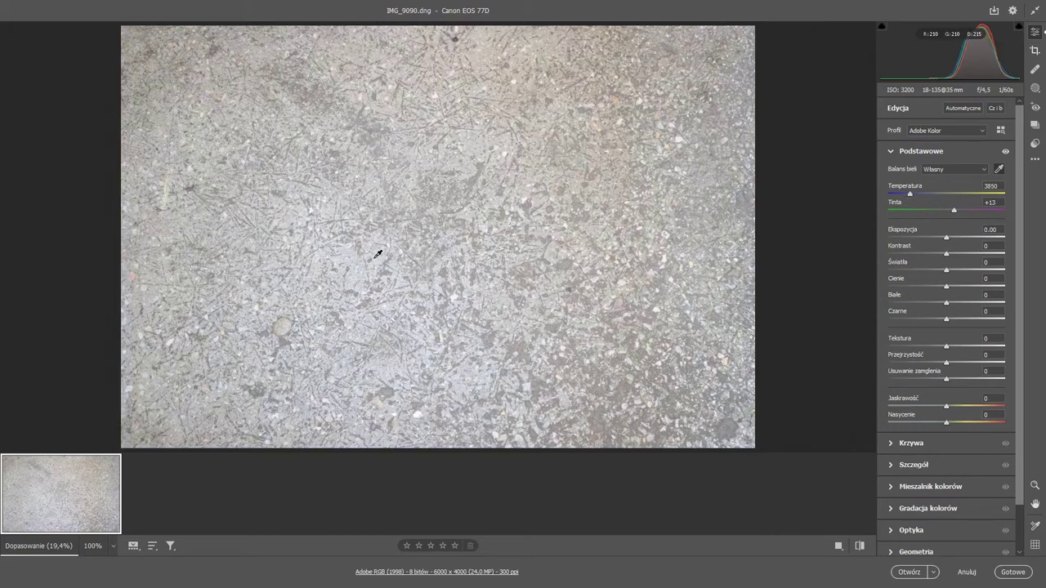
pyautogui.click(355, 276)
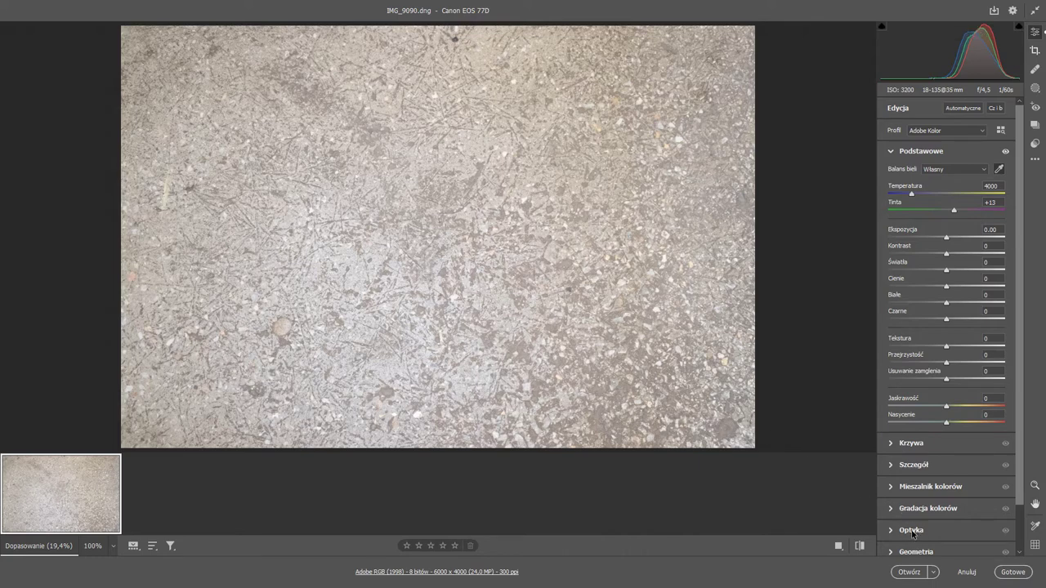
pyautogui.click(913, 530)
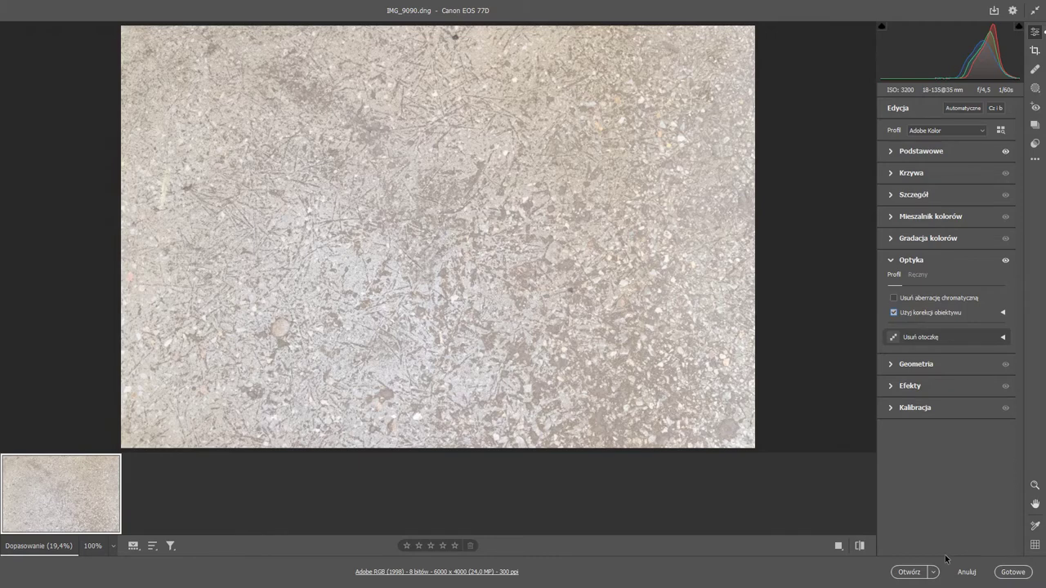
pyautogui.click(909, 575)
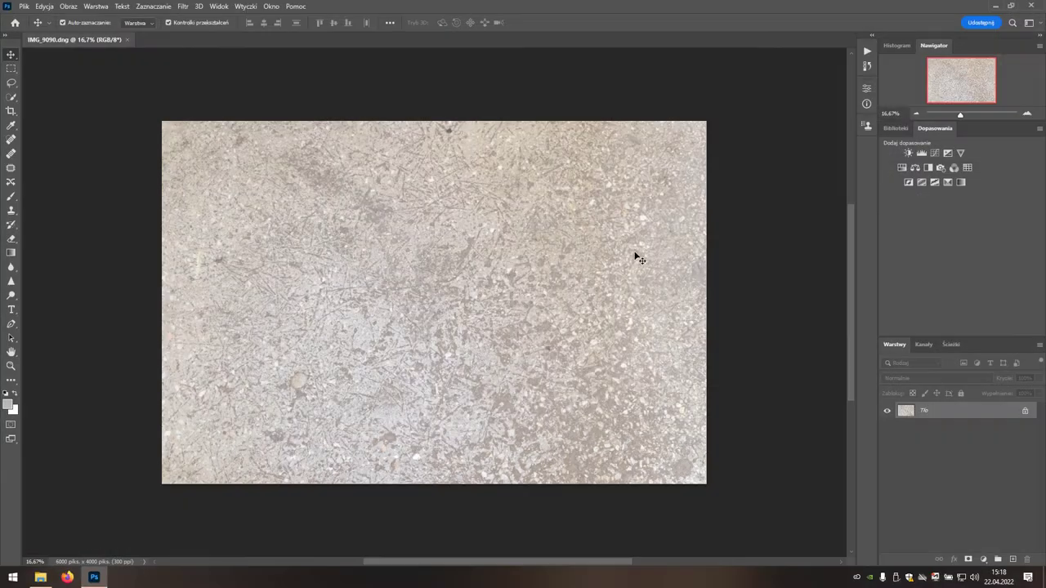
# Step: Set the canvas width to 4000 px, cropping the photo to a 4000×4000 square
pyautogui.click(74, 8)
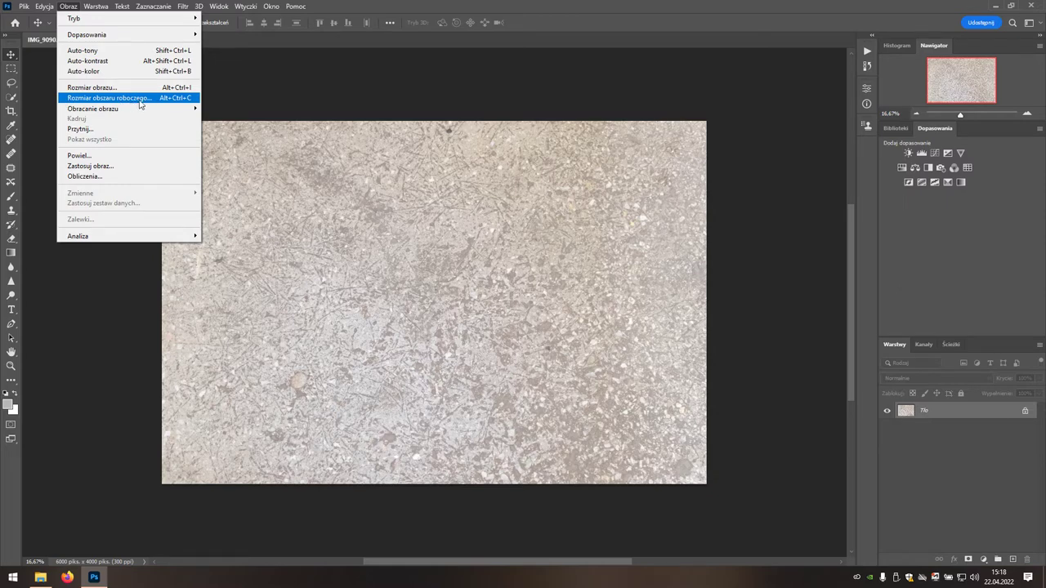
pyautogui.click(123, 99)
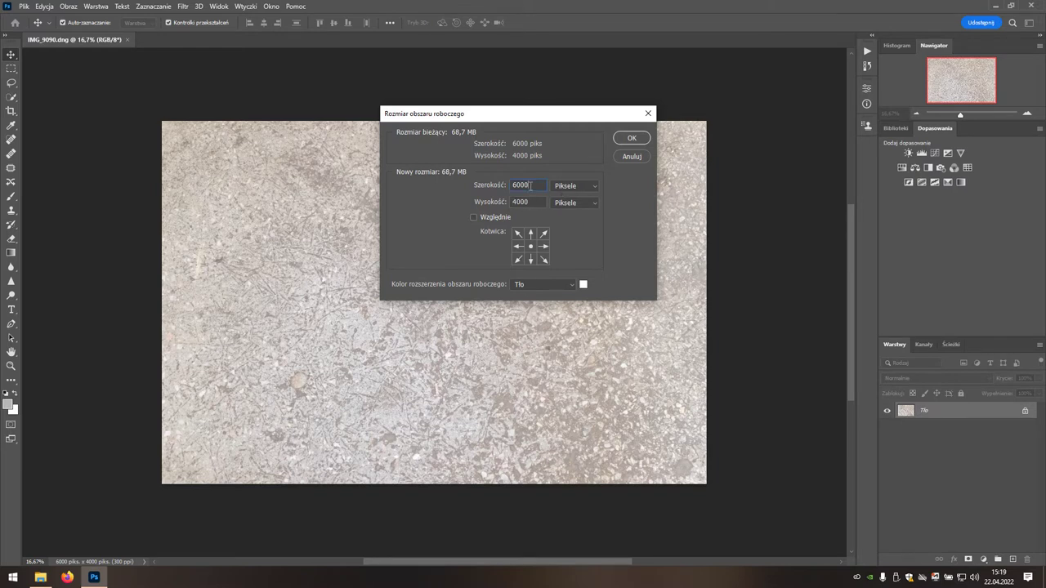
pyautogui.doubleClick(531, 186)
pyautogui.write('4000')
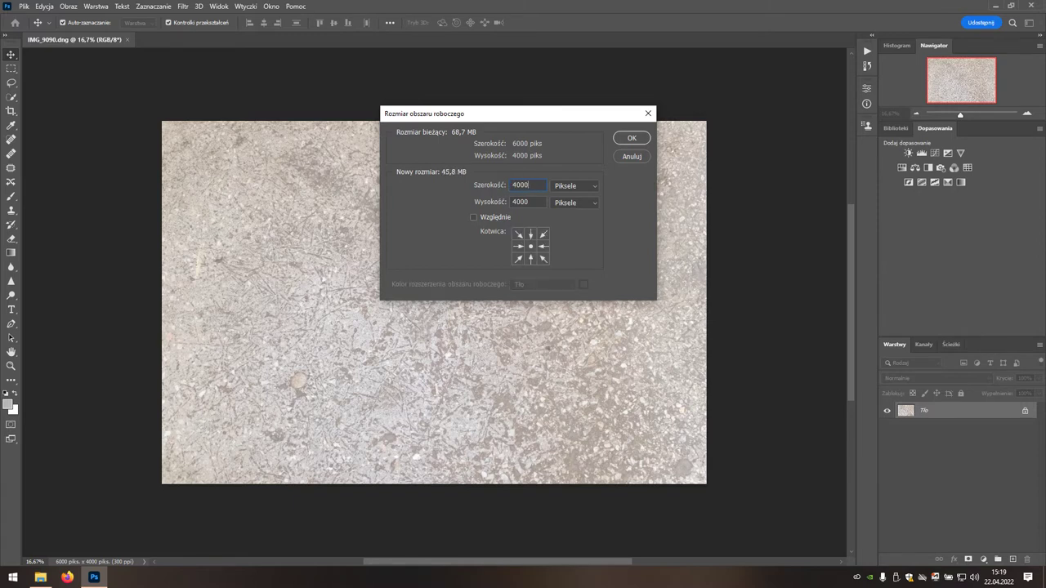
pyautogui.click(620, 141)
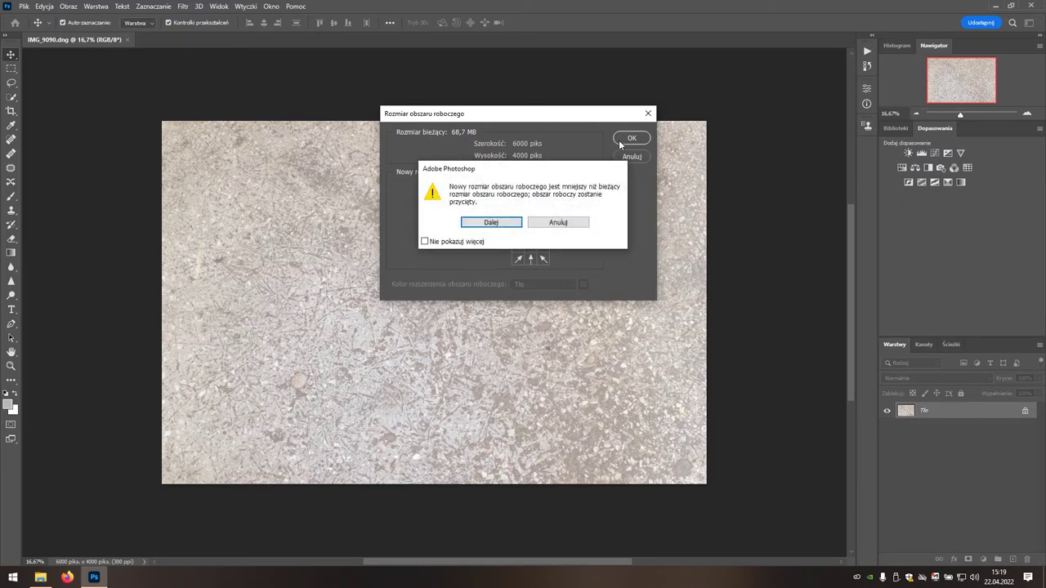
pyautogui.click(509, 228)
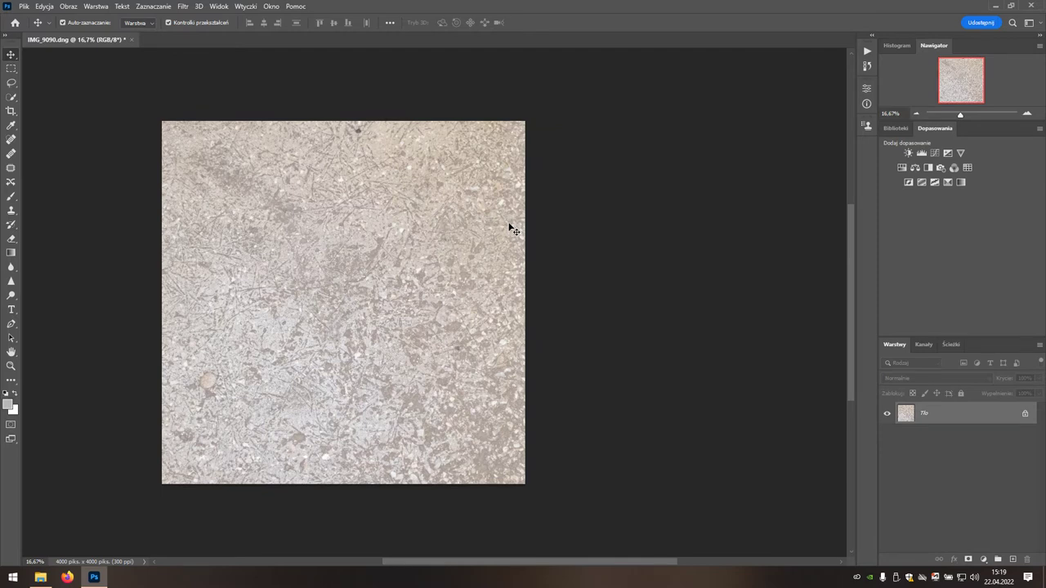
pyautogui.click(71, 11)
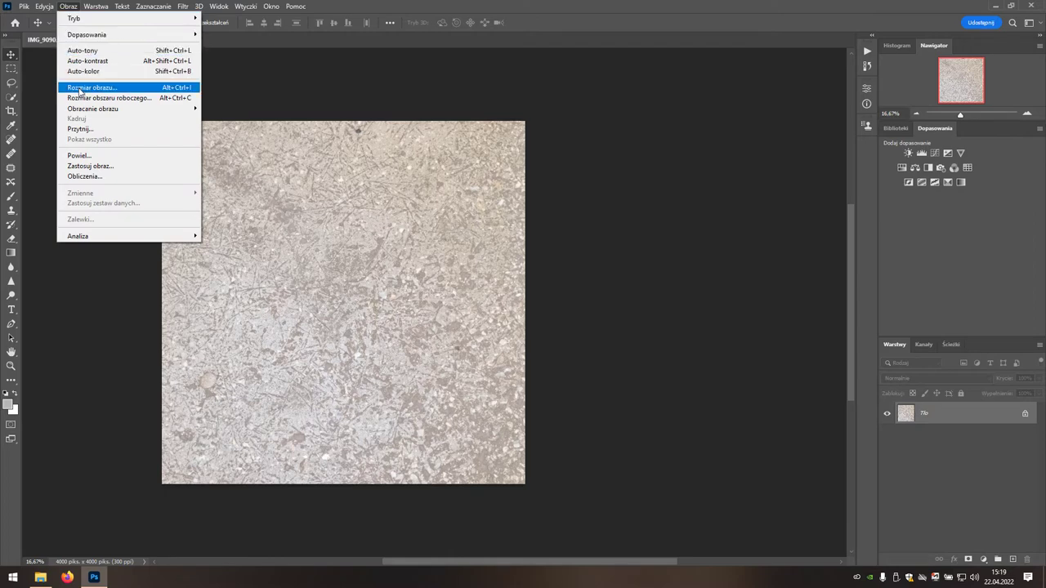
# Step: Resize the image to 4096×4096 px with constrained proportions
pyautogui.click(129, 90)
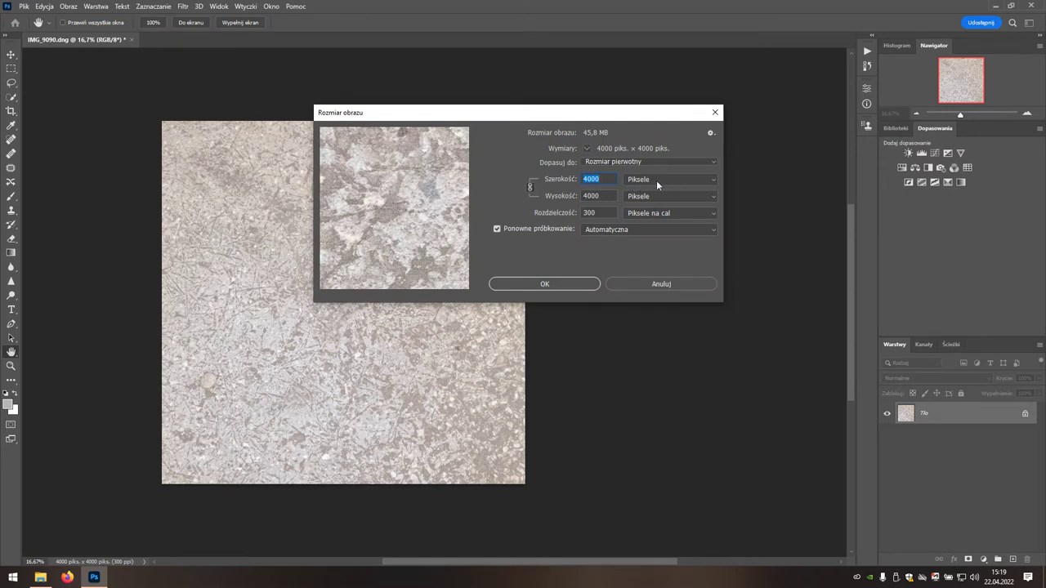
pyautogui.click(610, 180)
pyautogui.press('BackSpace')
pyautogui.press('BackSpace')
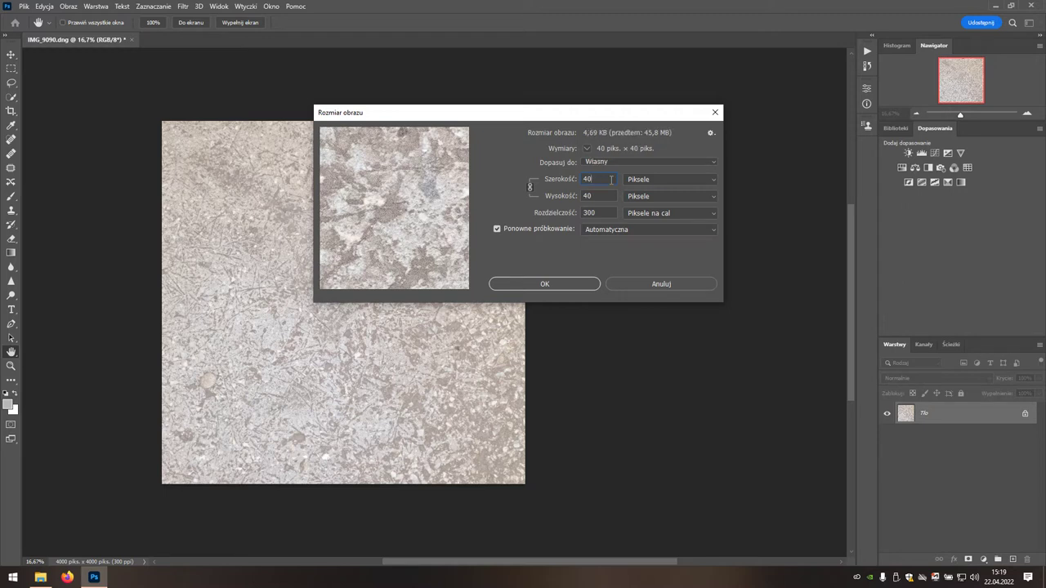
pyautogui.write('96')
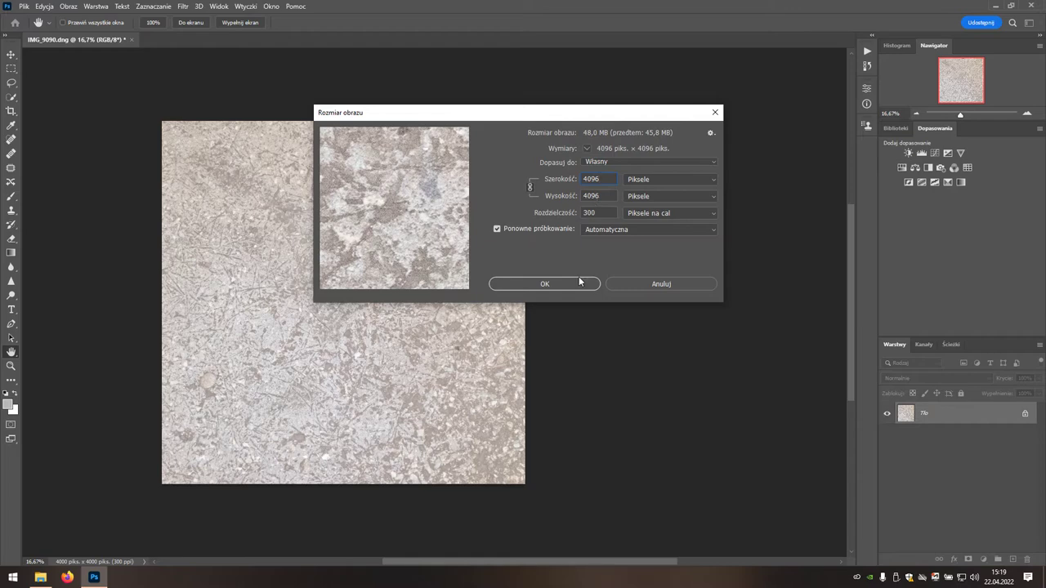
pyautogui.click(529, 284)
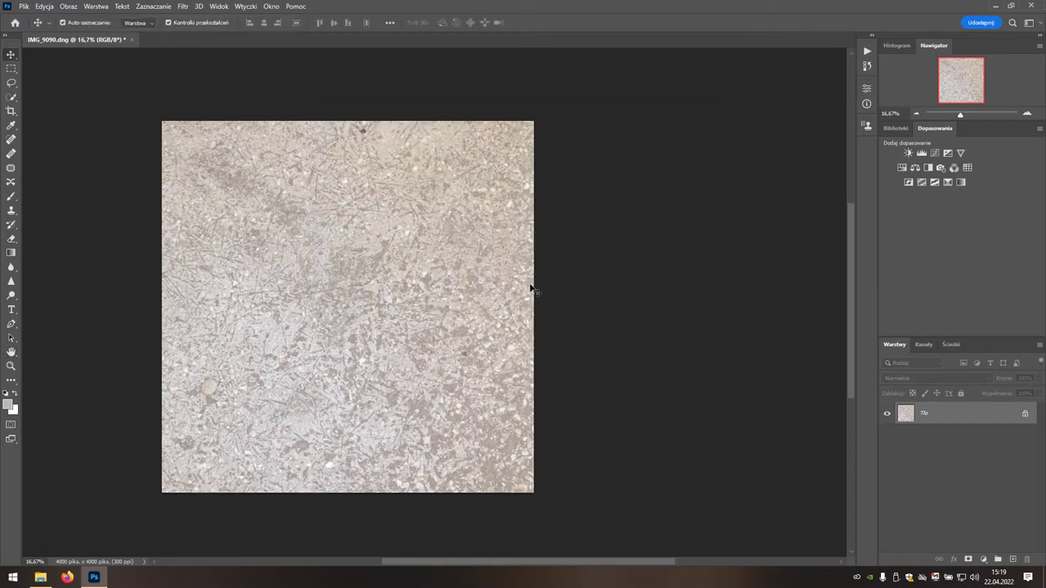
# Step: Apply an Offset filter of 2048 px horizontal and 2048 px vertical with wrap-around
pyautogui.click(184, 7)
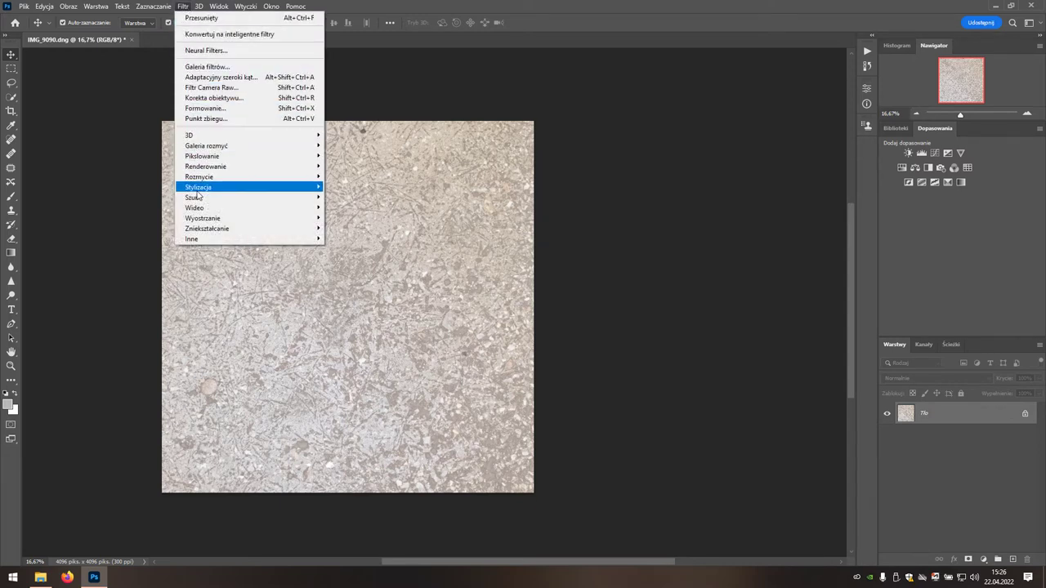
pyautogui.moveTo(245, 239)
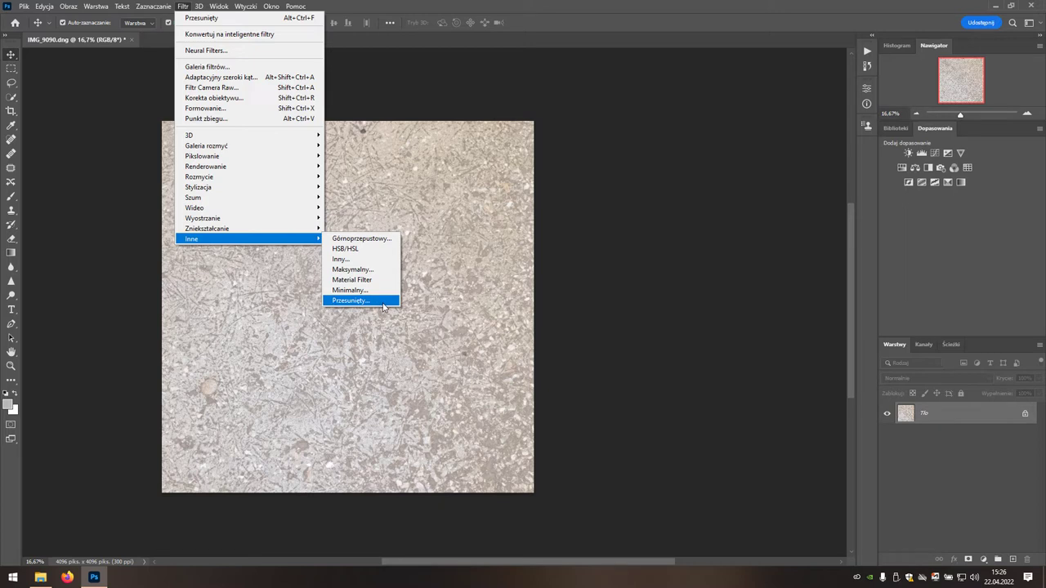
pyautogui.click(383, 306)
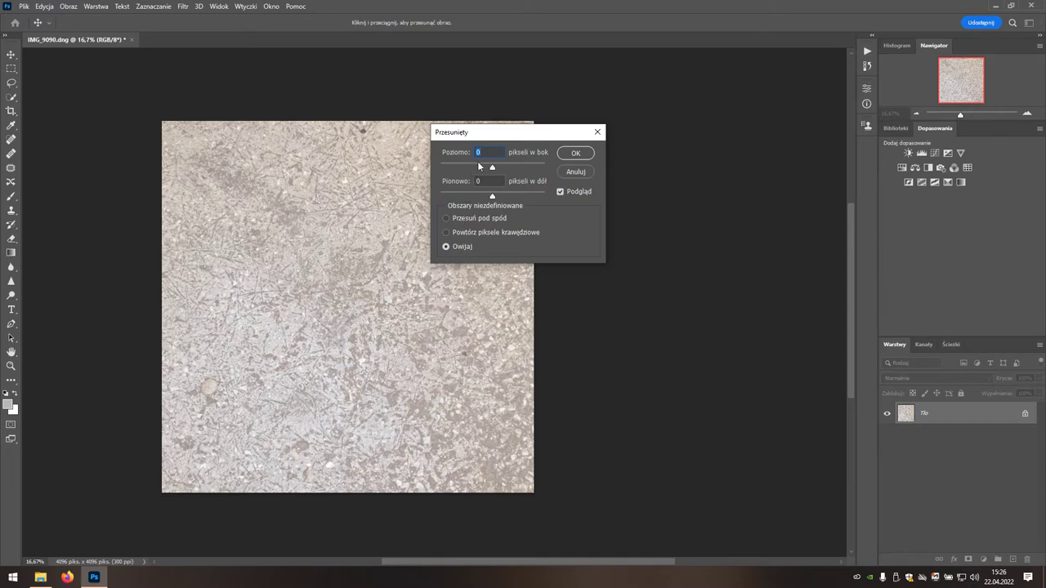
pyautogui.write('2048')
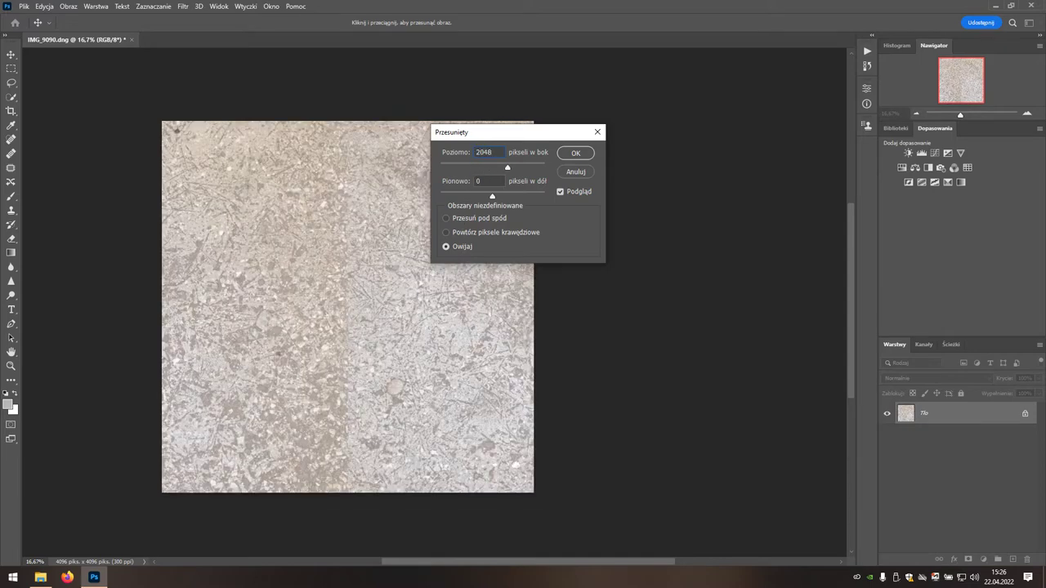
pyautogui.write('20')
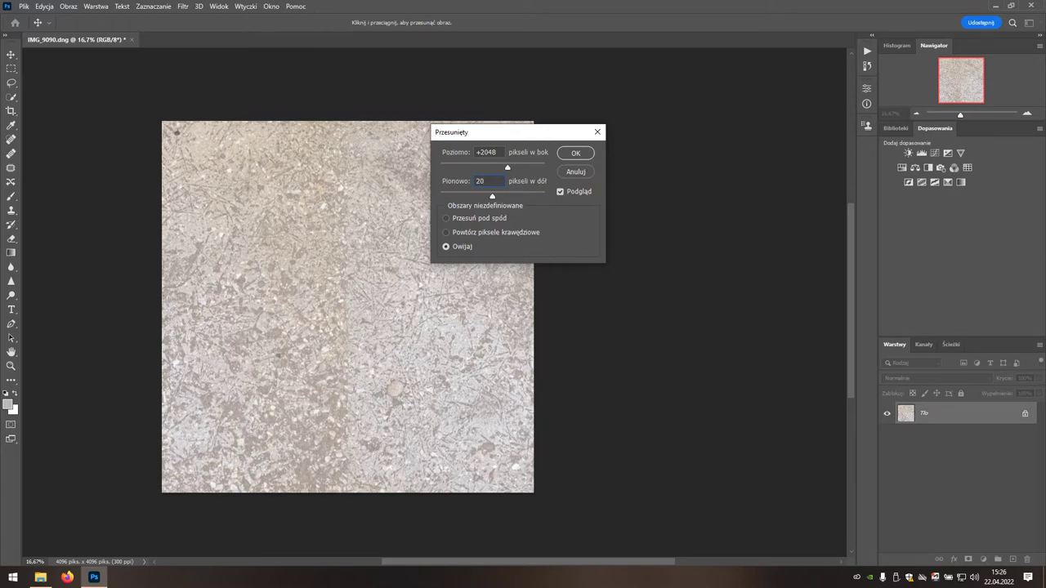
pyautogui.click(574, 155)
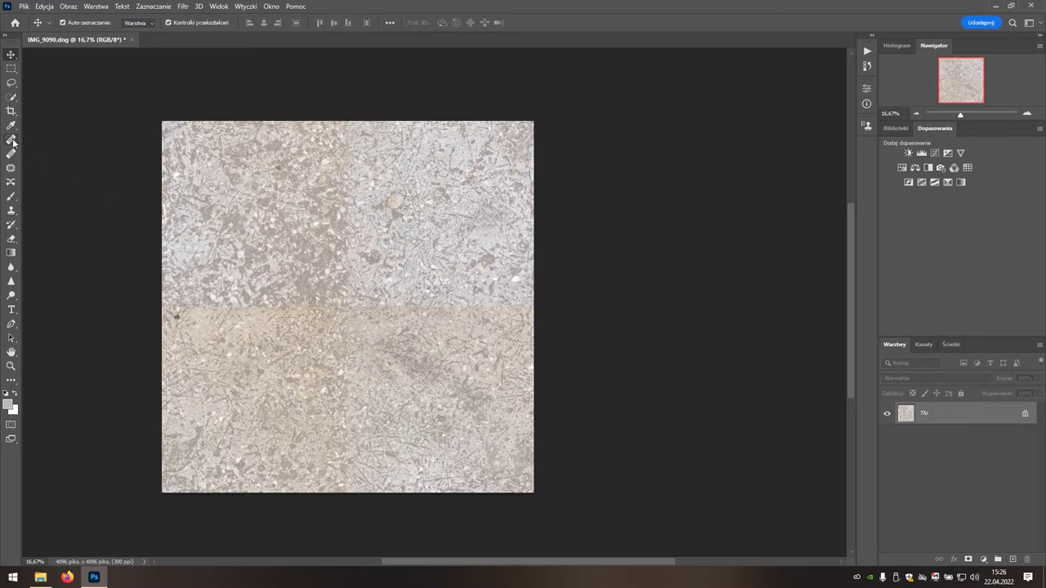
# Step: Set up a larger Spot Healing Brush with hardness softened to 50%
pyautogui.click(11, 140)
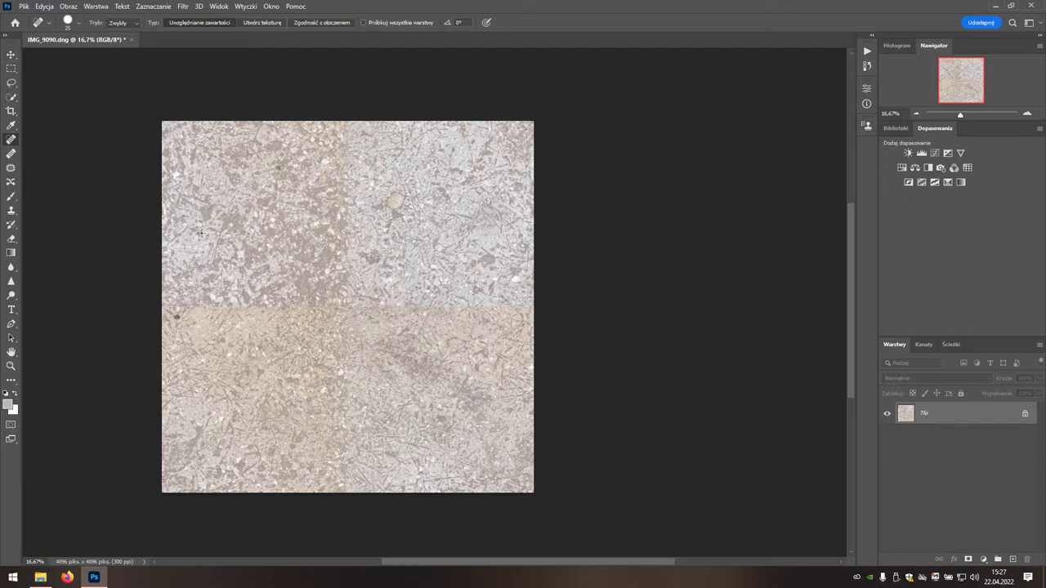
pyautogui.press(']')
pyautogui.press(']')
pyautogui.press(']')
pyautogui.press(']')
pyautogui.click(80, 26)
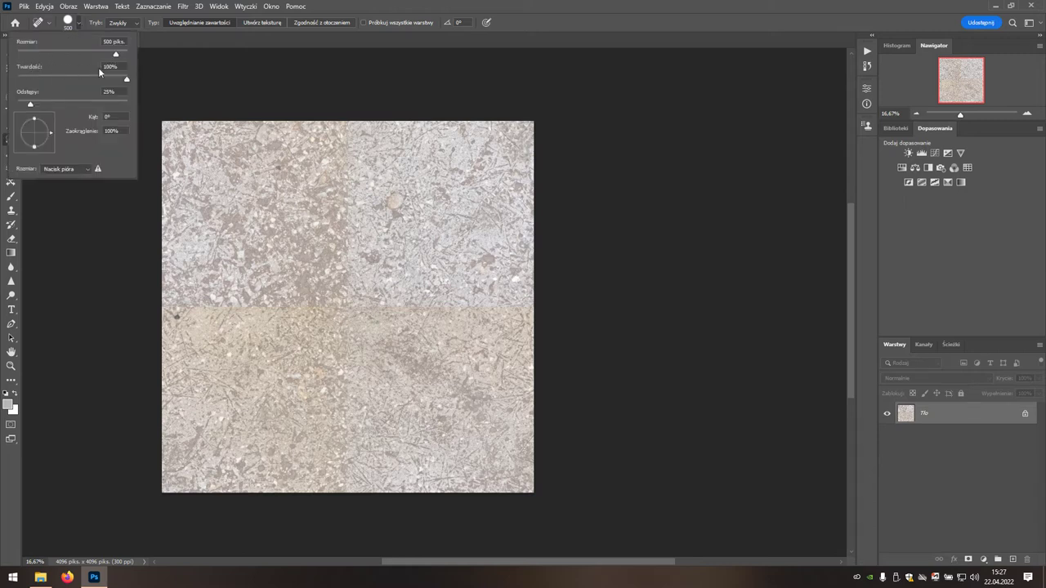
pyautogui.moveTo(126, 80); pyautogui.dragTo(72, 84)
pyautogui.click(80, 31)
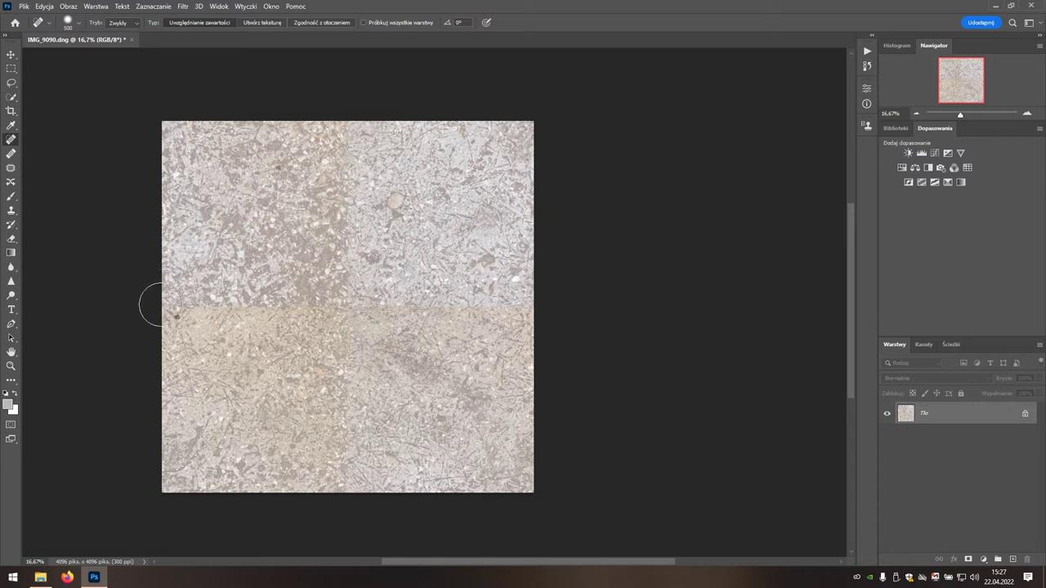
# Step: Heal the horizontal and vertical seams across the middle of the texture
pyautogui.moveTo(161, 306); pyautogui.dragTo(532, 303)
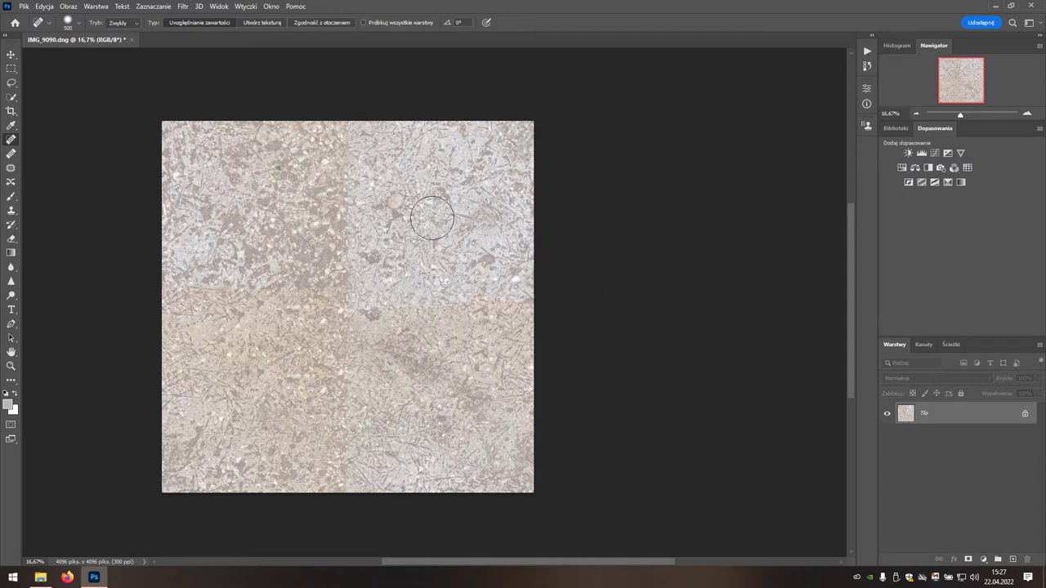
pyautogui.moveTo(344, 119); pyautogui.dragTo(337, 519)
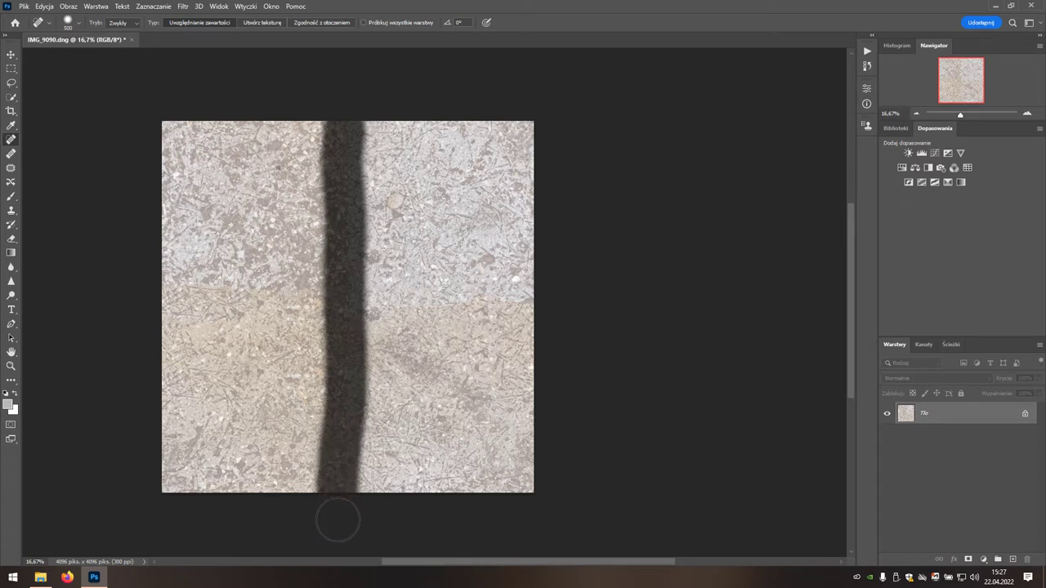
pyautogui.moveTo(338, 520); pyautogui.dragTo(337, 520)
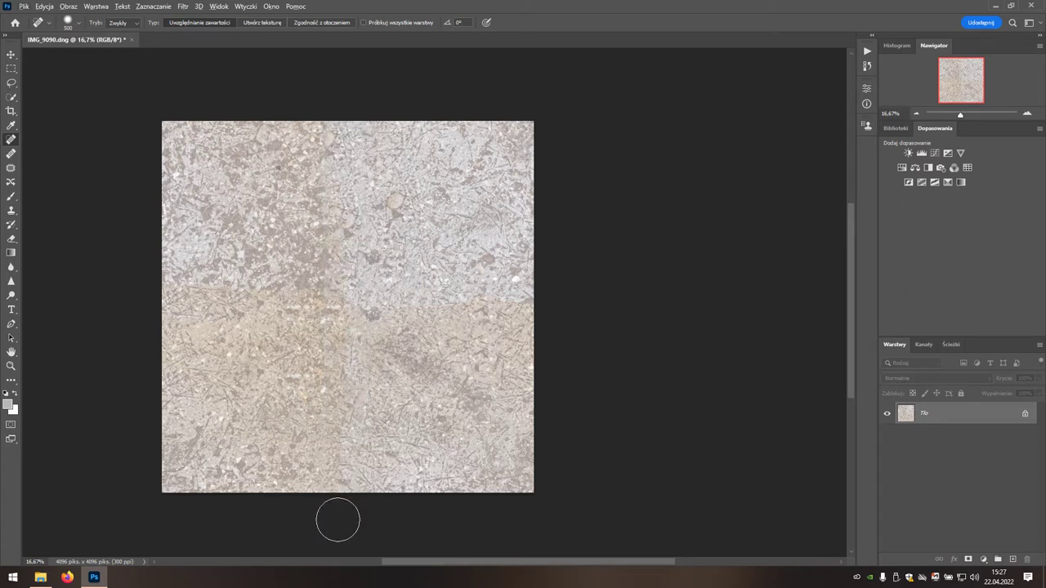
pyautogui.click(10, 54)
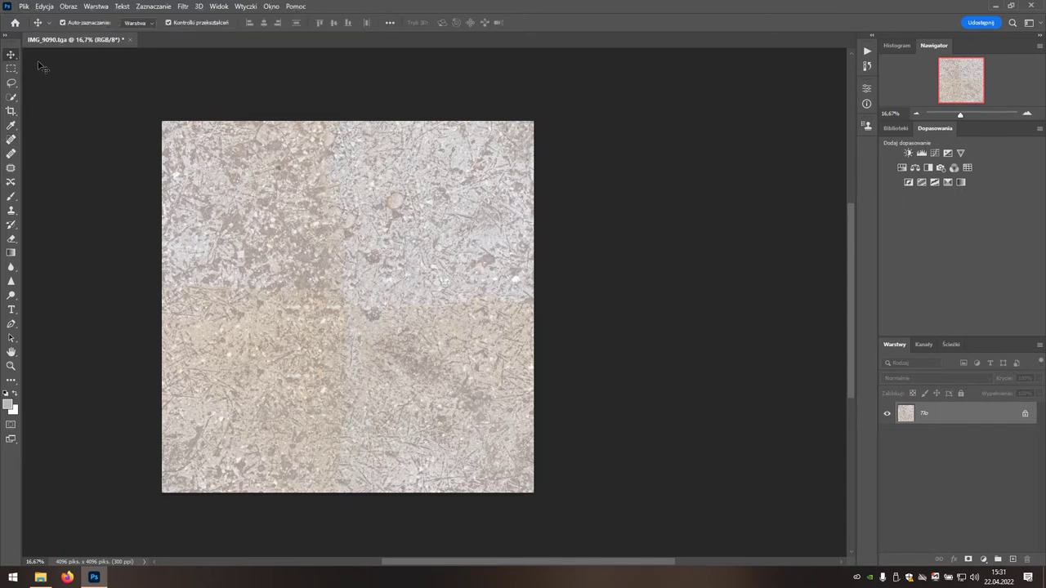
# Step: Reapply the last Offset filter to shift the healed seams away
pyautogui.click(185, 6)
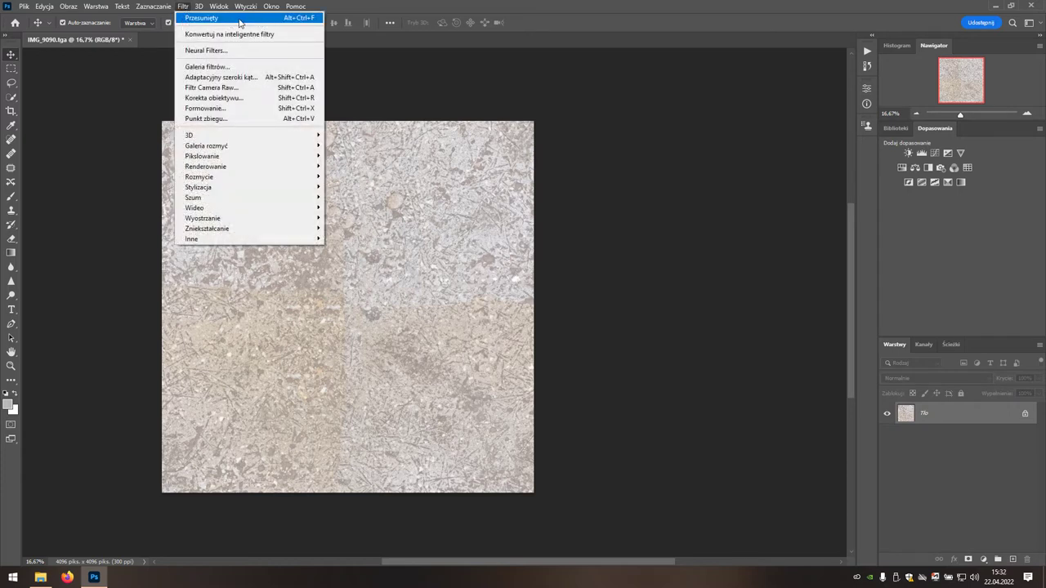
pyautogui.click(253, 20)
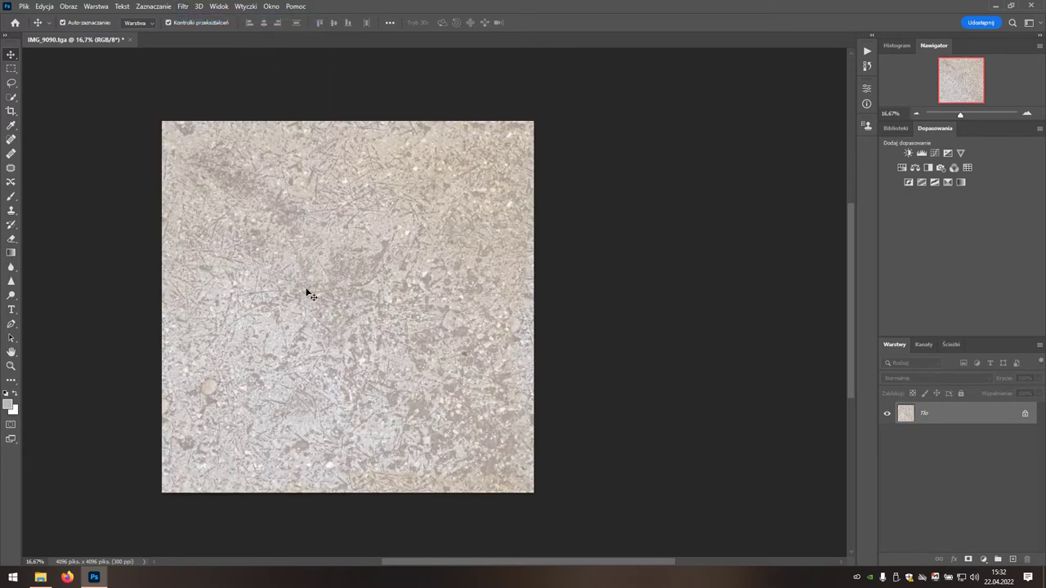
# Step: Save the texture as T_Concrete_01_BC, a 24-bit Targa file
pyautogui.click(24, 7)
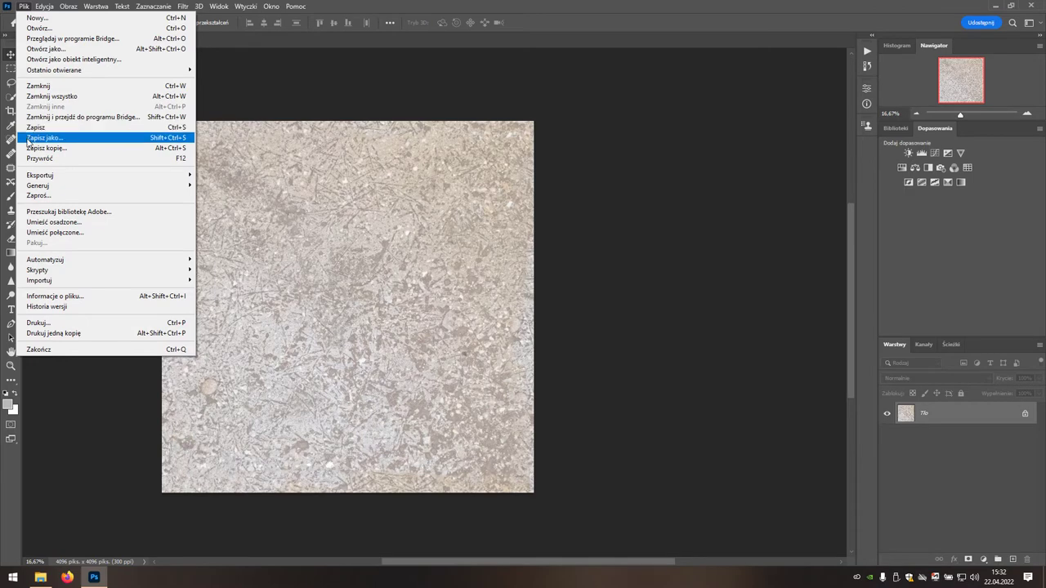
pyautogui.click(72, 143)
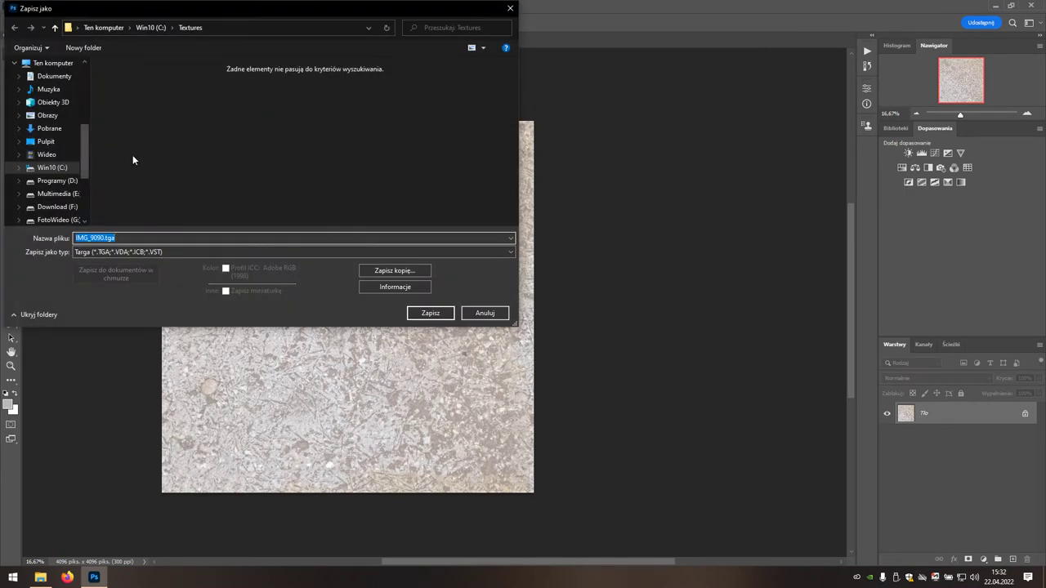
pyautogui.write('T_Concrete_01_BC')
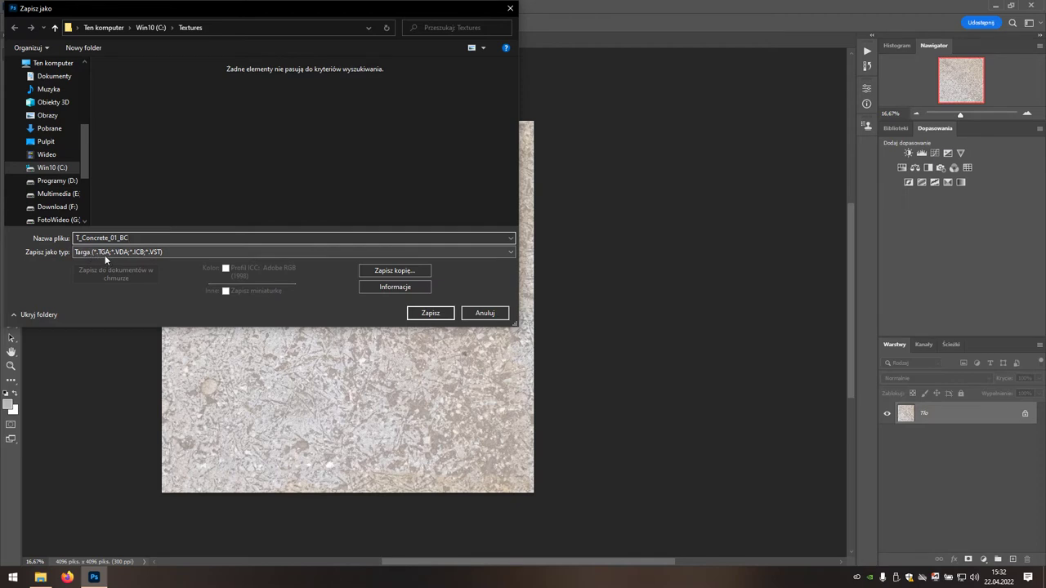
pyautogui.click(440, 318)
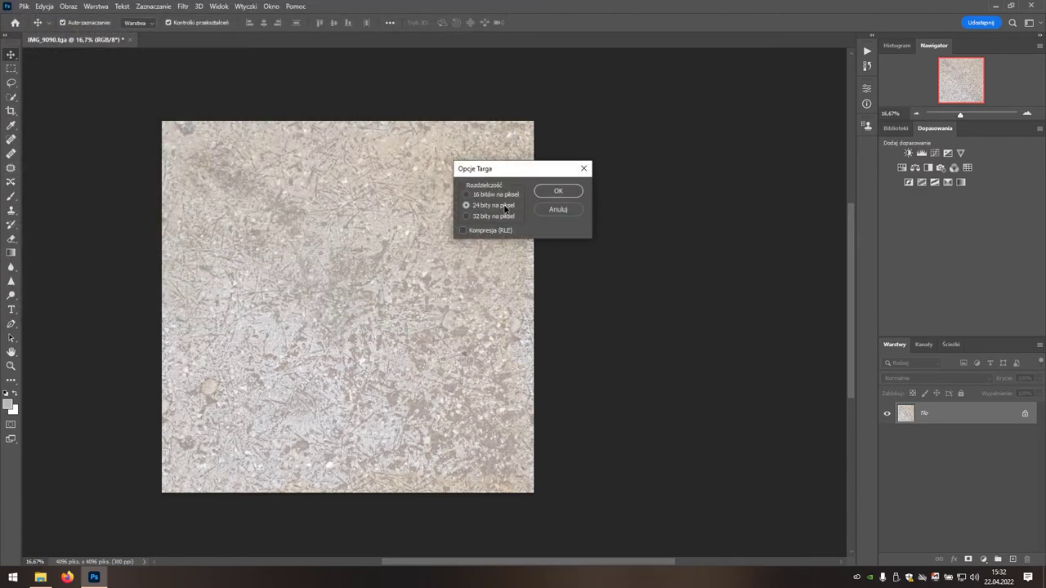
pyautogui.click(571, 194)
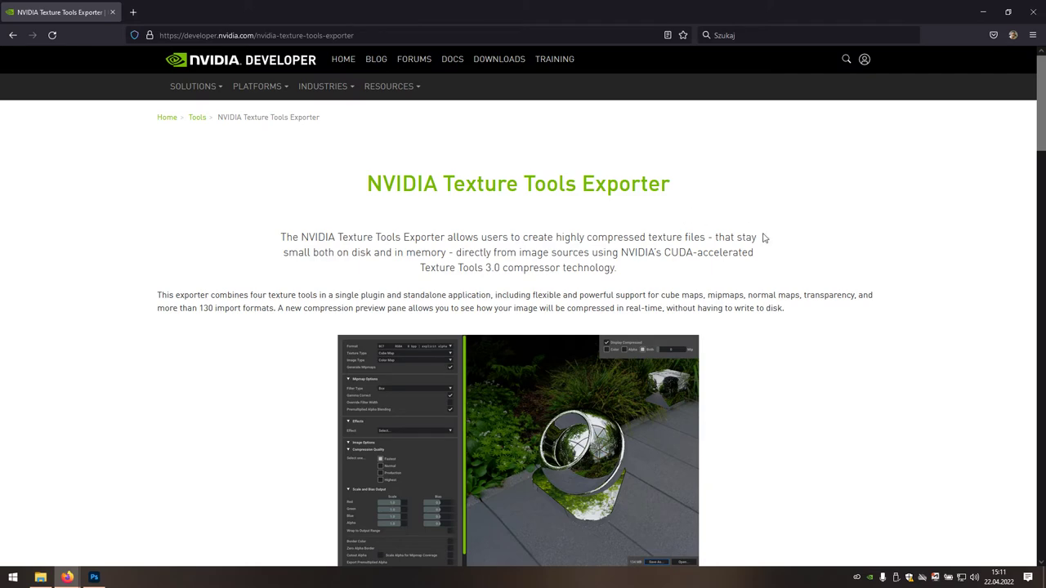
# Step: Scroll the NVIDIA Texture Tools Exporter page down to its DOWNLOADS section
pyautogui.scroll(-4, 790, 376)
pyautogui.scroll(-3, 791, 377)
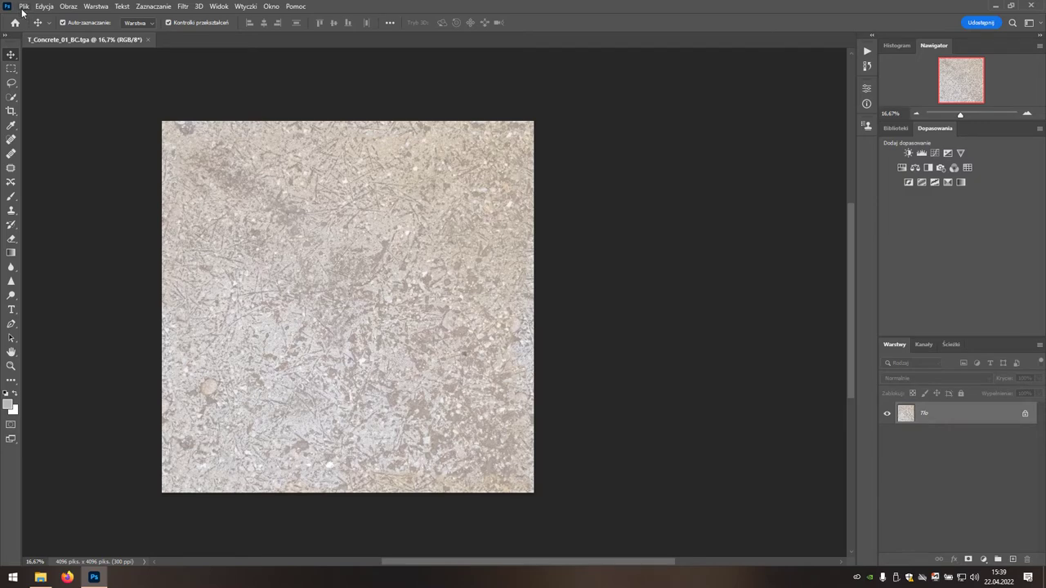
# Step: Save a copy as T_Concrete_01_N.dds in the DDS - NVIDIA Texture Tools Exporter format
pyautogui.click(24, 7)
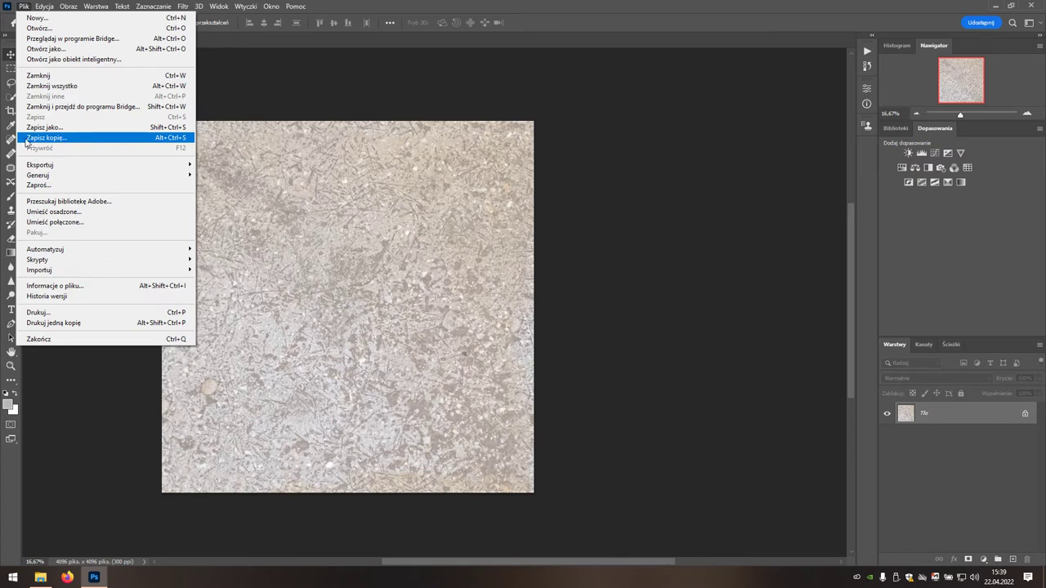
pyautogui.click(71, 139)
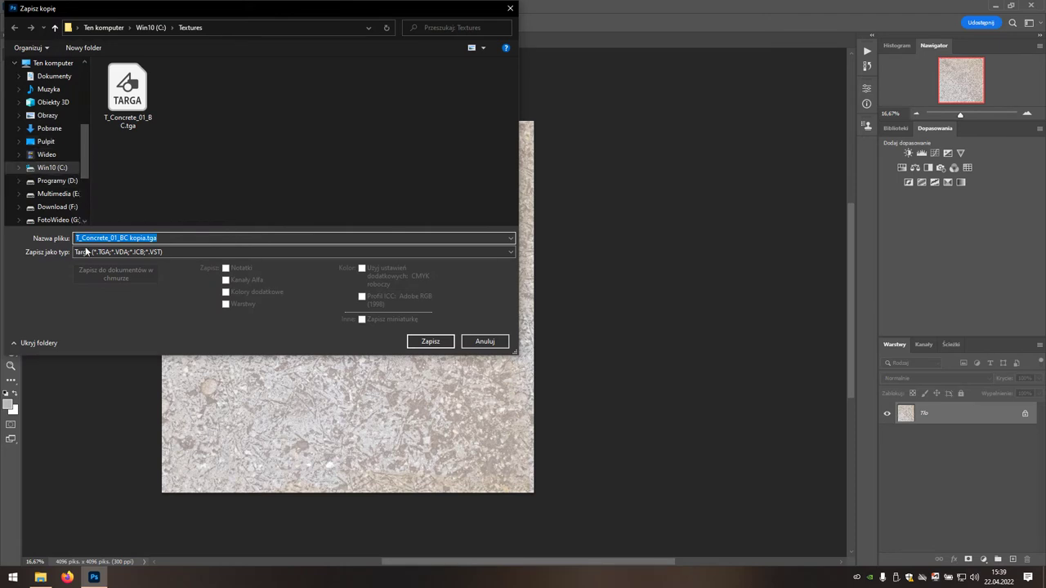
pyautogui.click(109, 253)
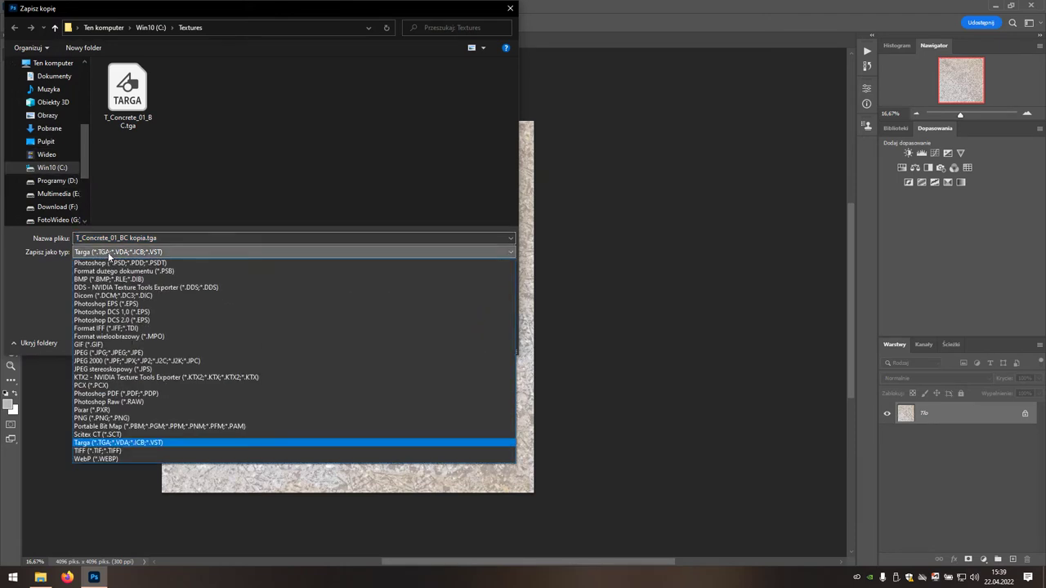
pyautogui.click(176, 289)
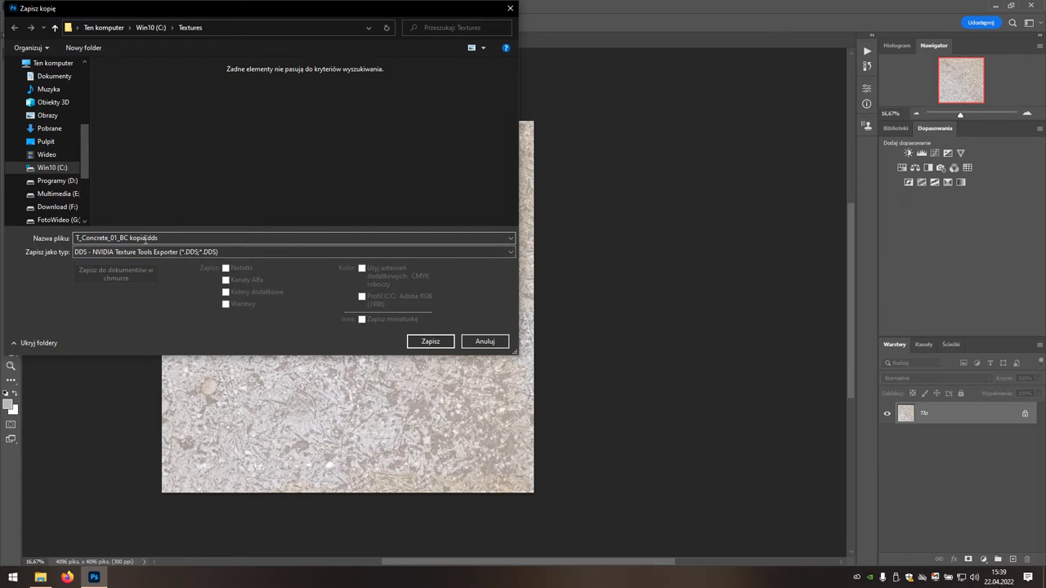
pyautogui.doubleClick(145, 239)
pyautogui.click(144, 238)
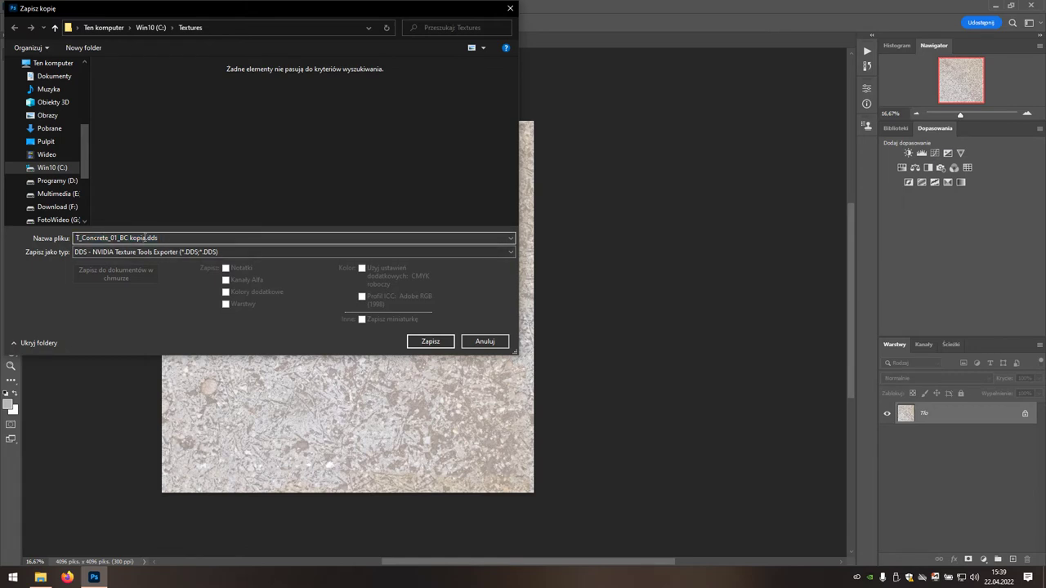
pyautogui.moveTo(144, 238); pyautogui.dragTo(121, 238)
pyautogui.write('N')
# Step: Export T_Concrete_01_N.dds as a Tangent Space normal map with Max RGB height source and scale 3.087
pyautogui.click(433, 343)
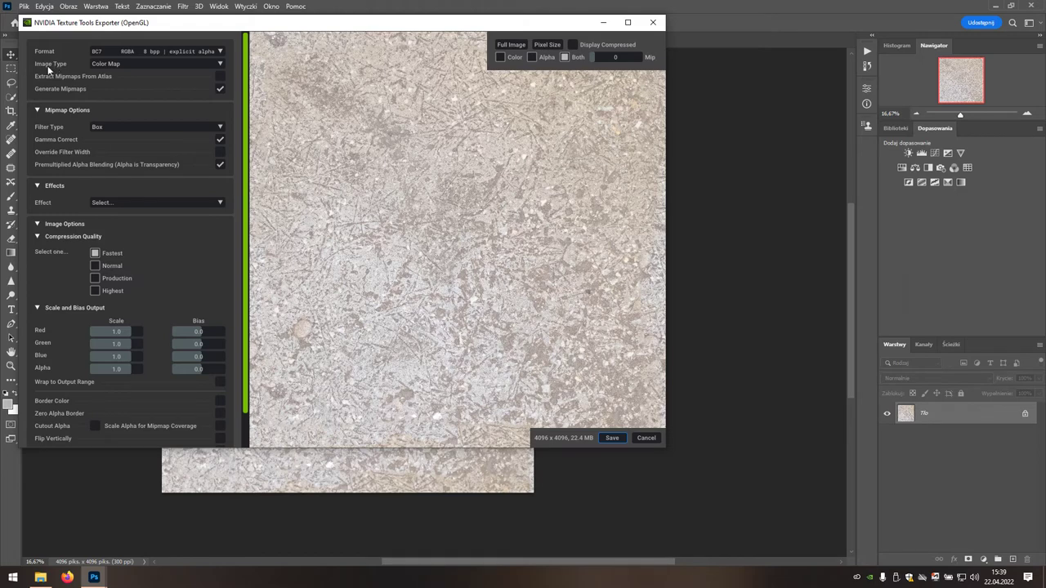
pyautogui.click(220, 65)
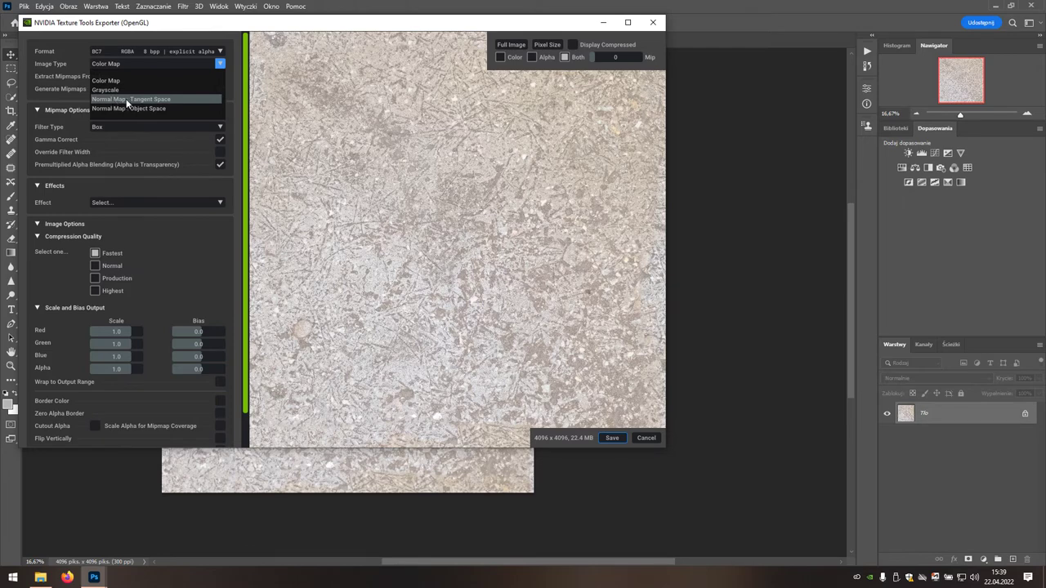
pyautogui.click(178, 99)
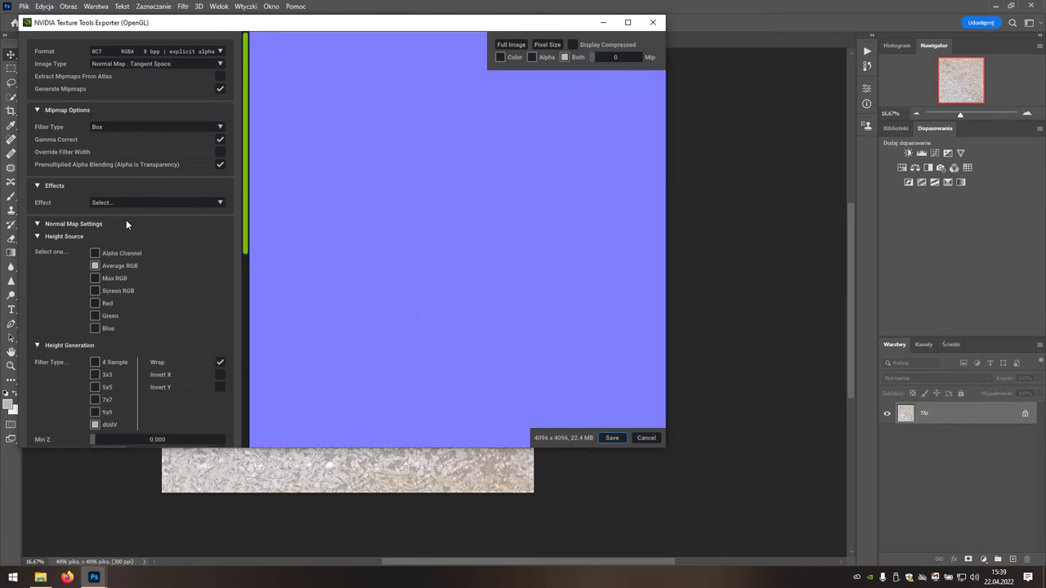
pyautogui.click(116, 278)
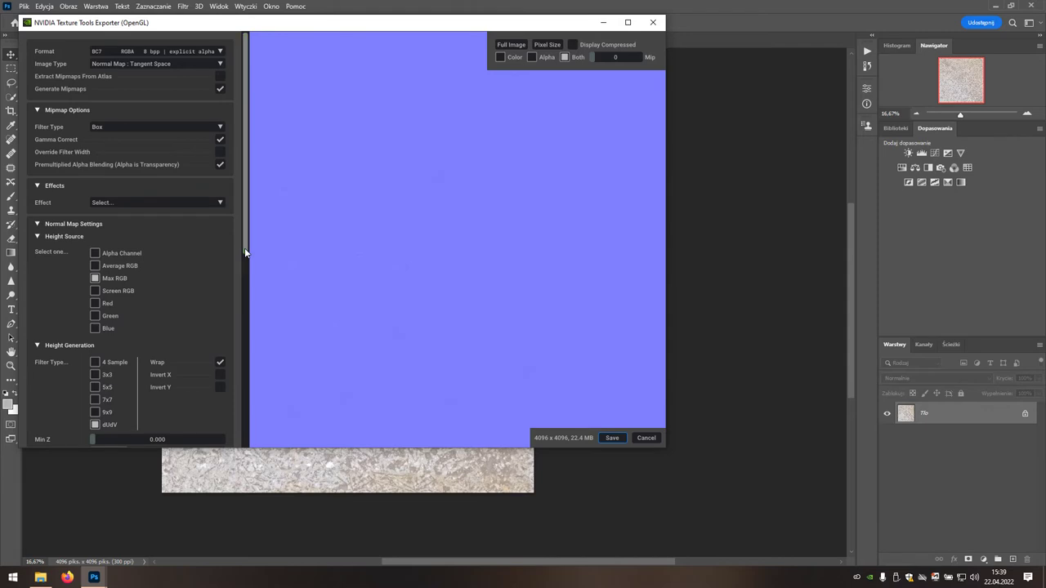
pyautogui.moveTo(244, 248); pyautogui.dragTo(247, 298)
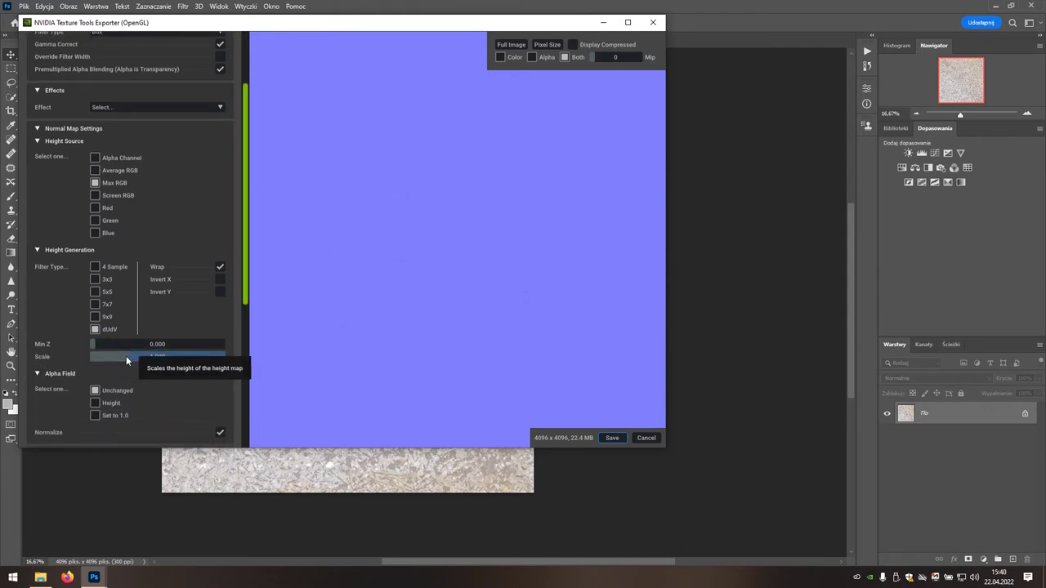
pyautogui.moveTo(128, 356); pyautogui.dragTo(139, 357)
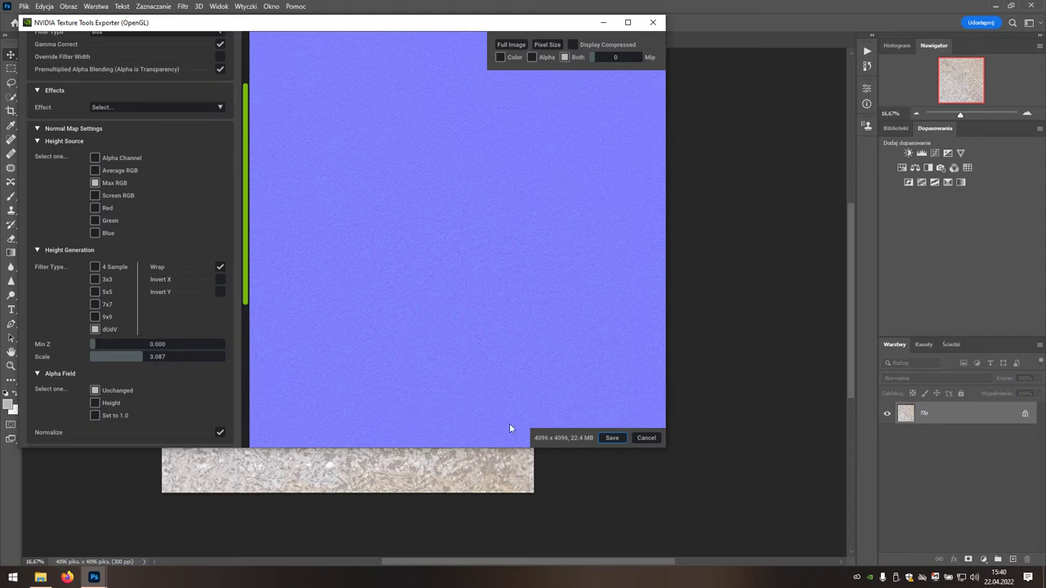
pyautogui.click(606, 445)
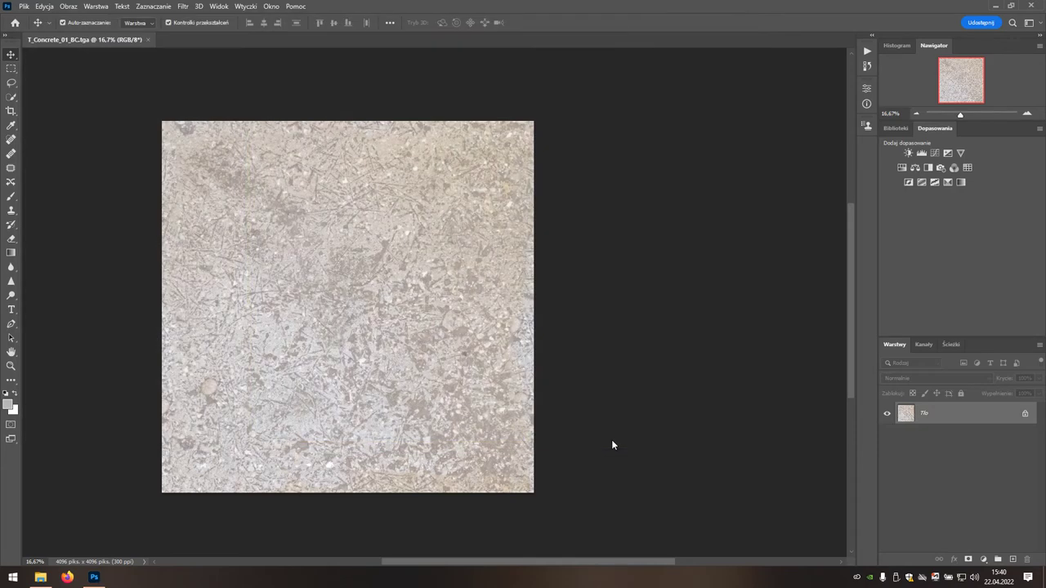
# Step: Open T_Concrete_01_N.dds in Photoshop, accepting the default NVIDIA DDS read options
pyautogui.click(25, 7)
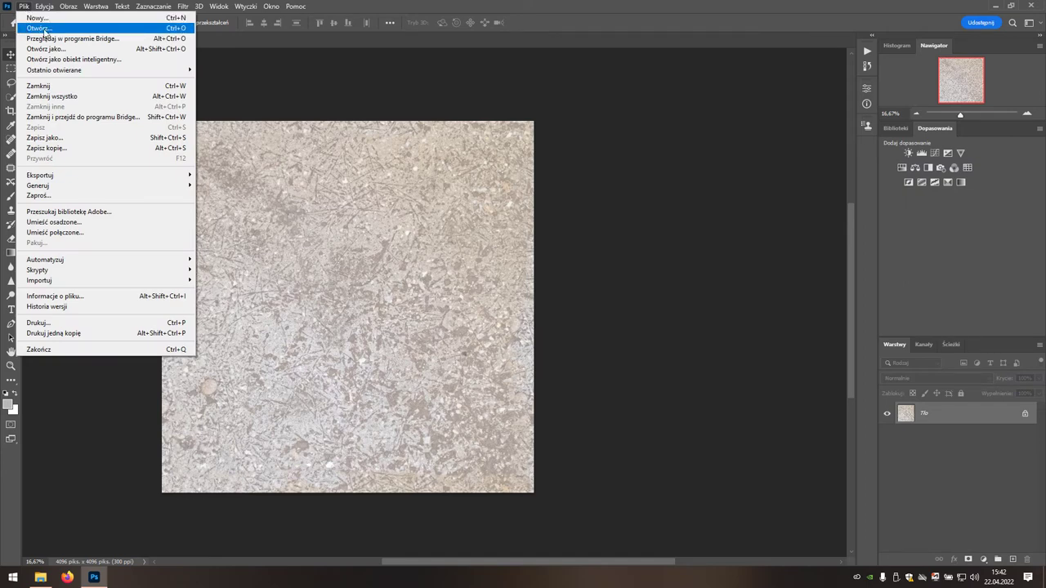
pyautogui.click(54, 31)
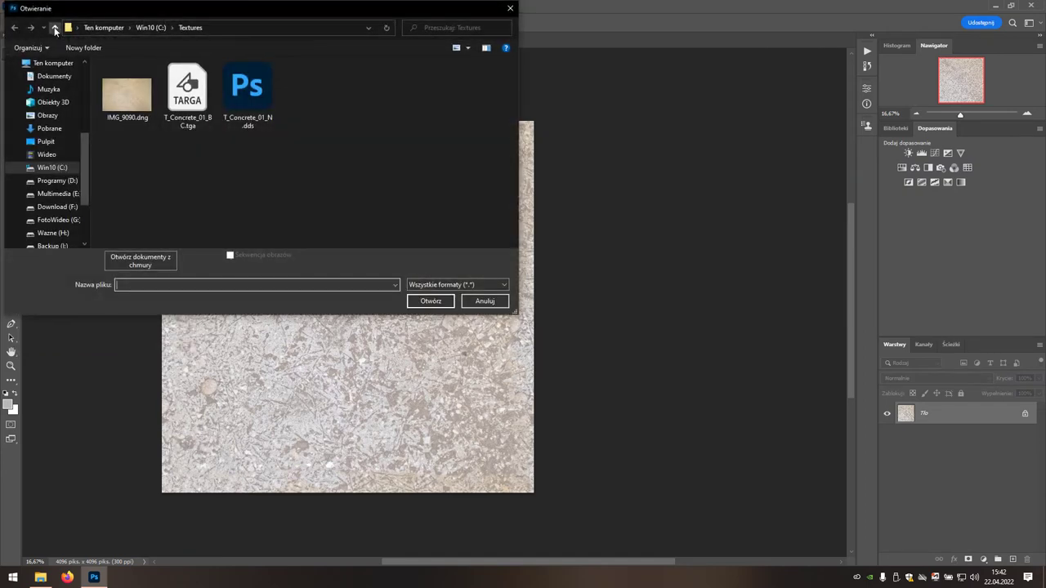
pyautogui.click(260, 124)
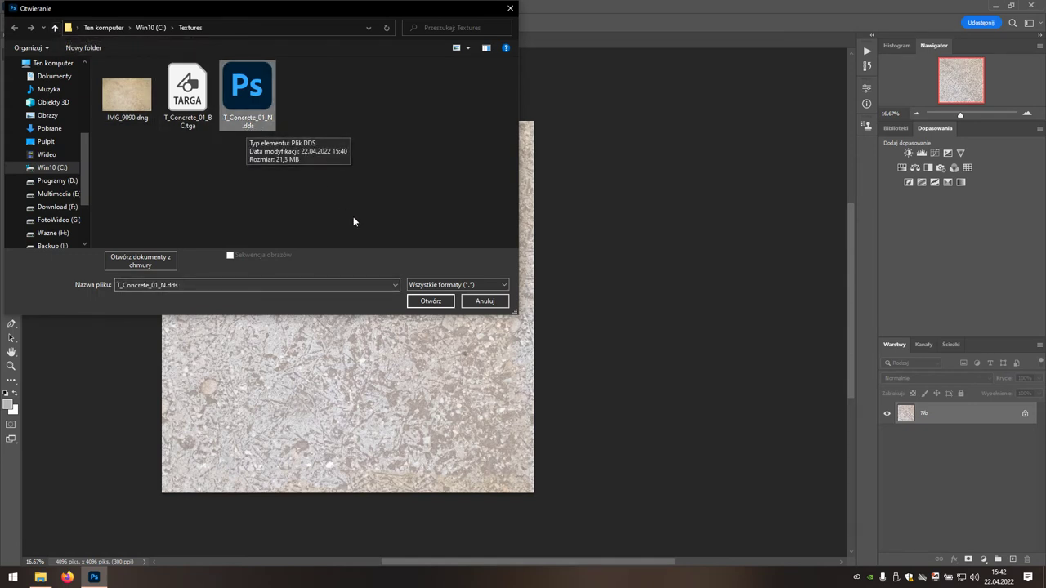
pyautogui.click(433, 305)
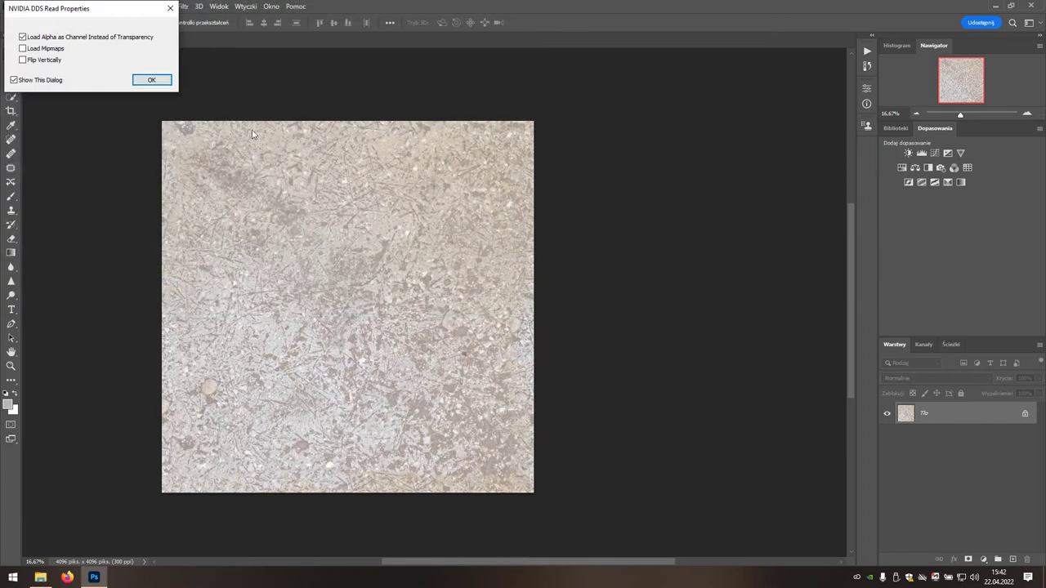
pyautogui.click(152, 81)
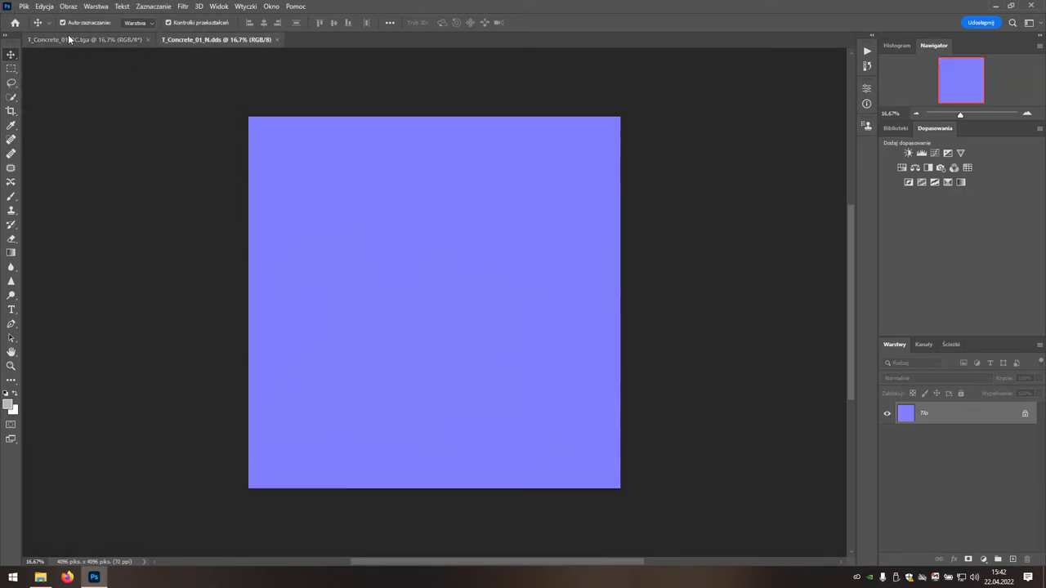
# Step: Save the normal map as 24-bit Targa T_Concrete_01_N.tga and close its document
pyautogui.click(25, 8)
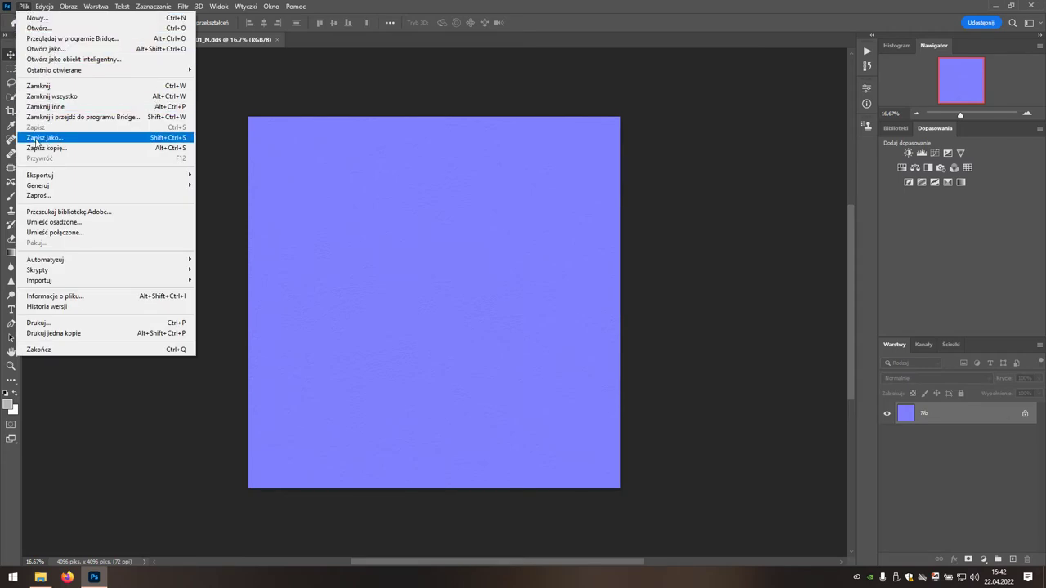
pyautogui.click(63, 139)
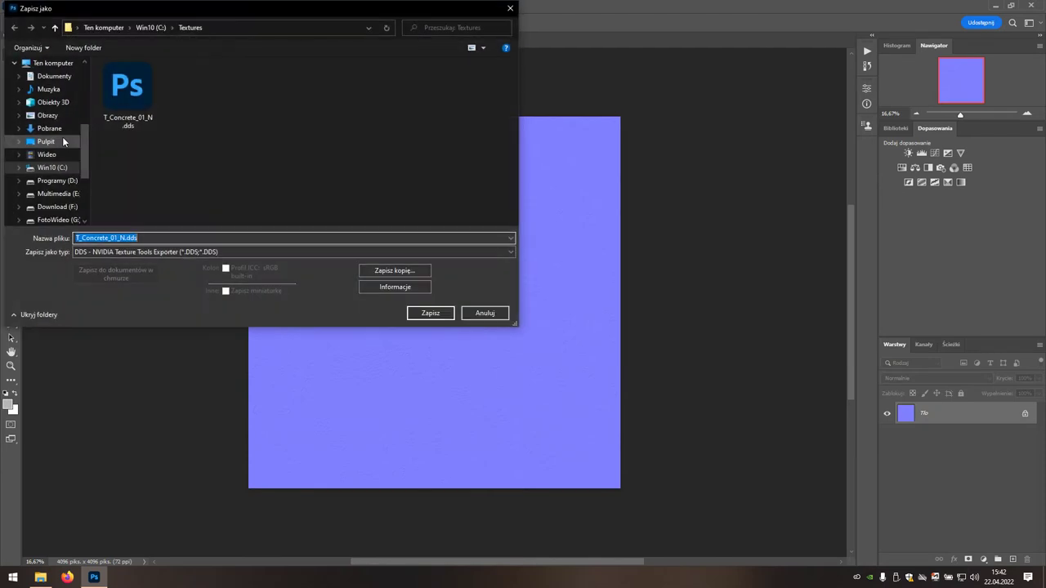
pyautogui.click(109, 253)
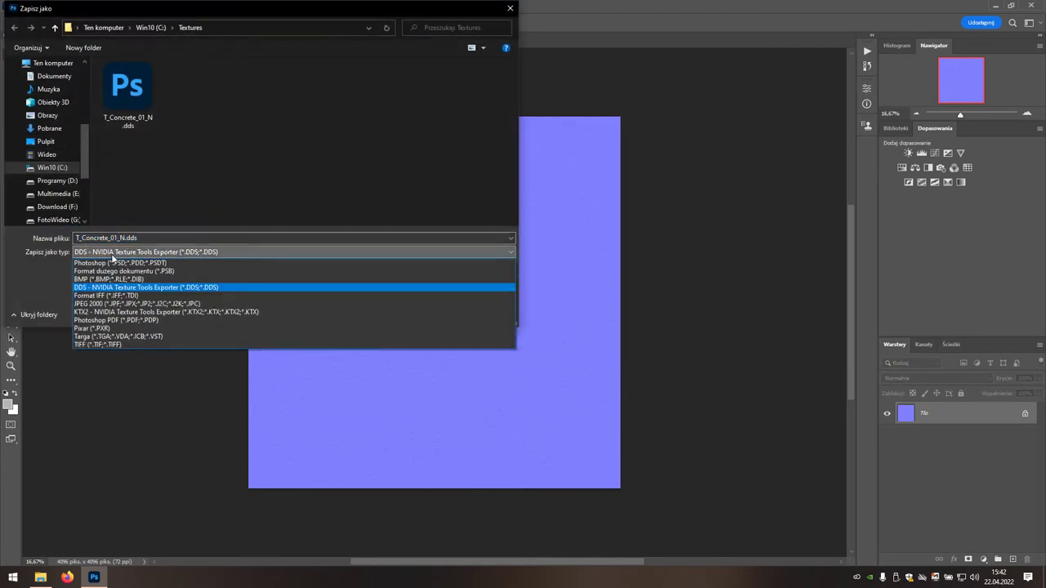
pyautogui.click(103, 338)
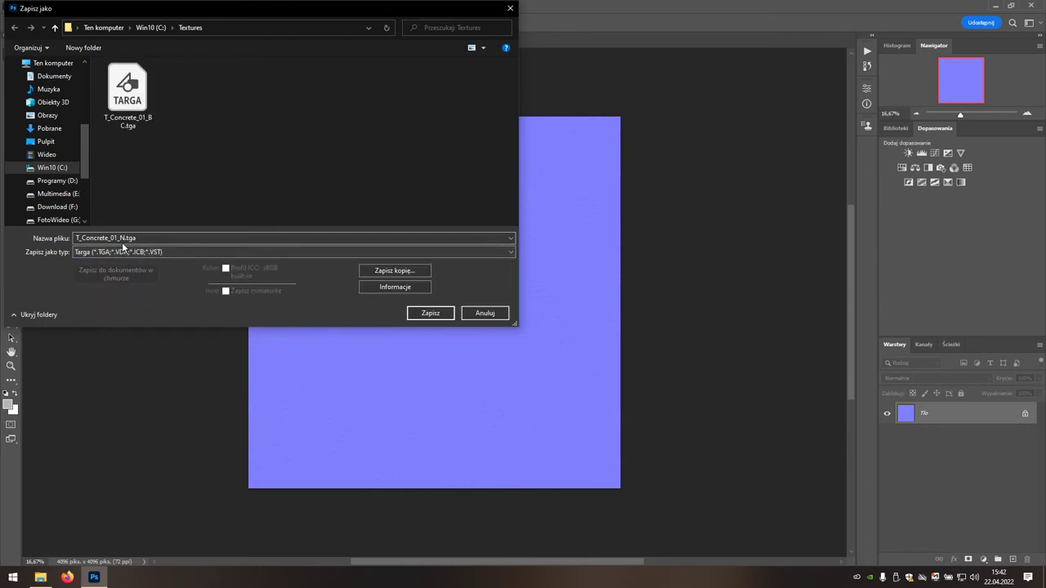
pyautogui.click(422, 315)
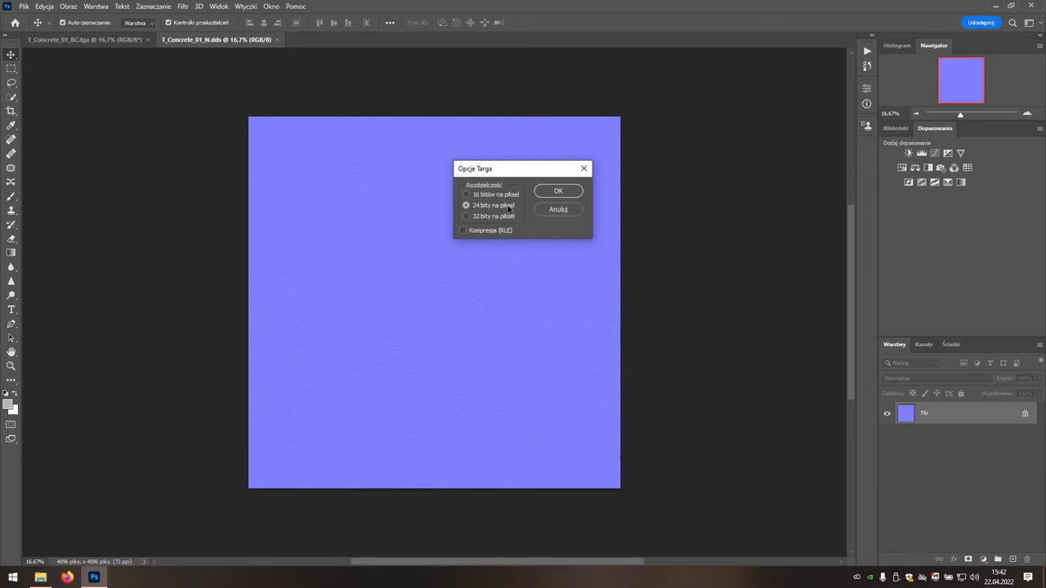
pyautogui.click(545, 192)
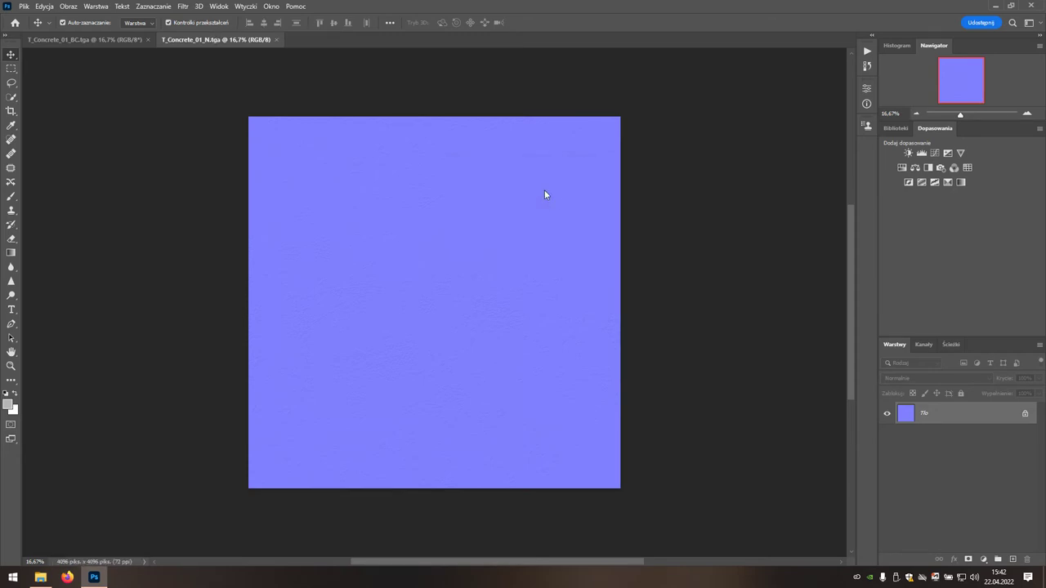
pyautogui.click(277, 40)
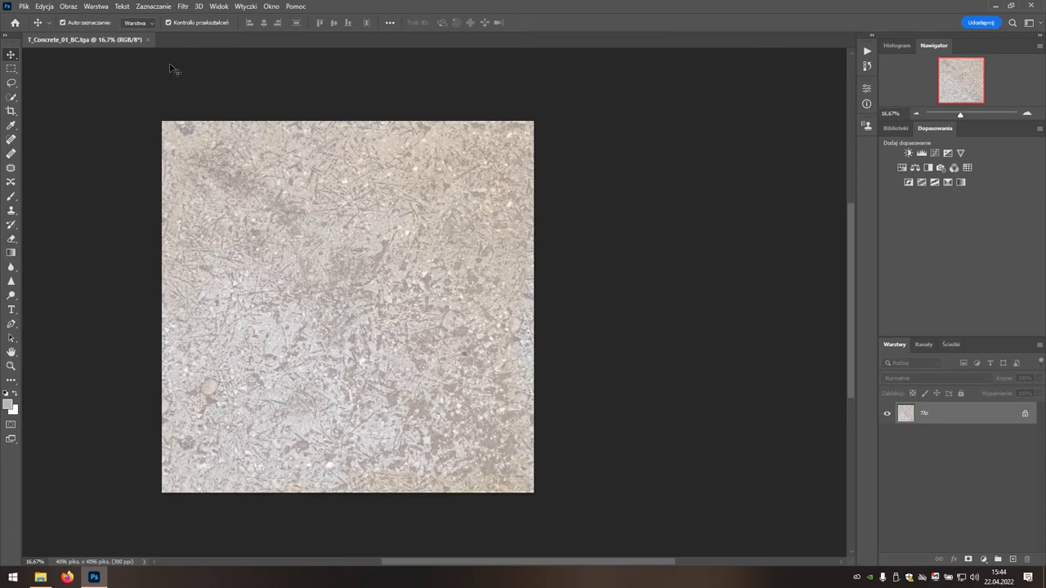
# Step: Apply an automatic Black & White adjustment (Reds 18, Yellows 50, Greens 22) to T_Concrete_01_BC
pyautogui.click(69, 7)
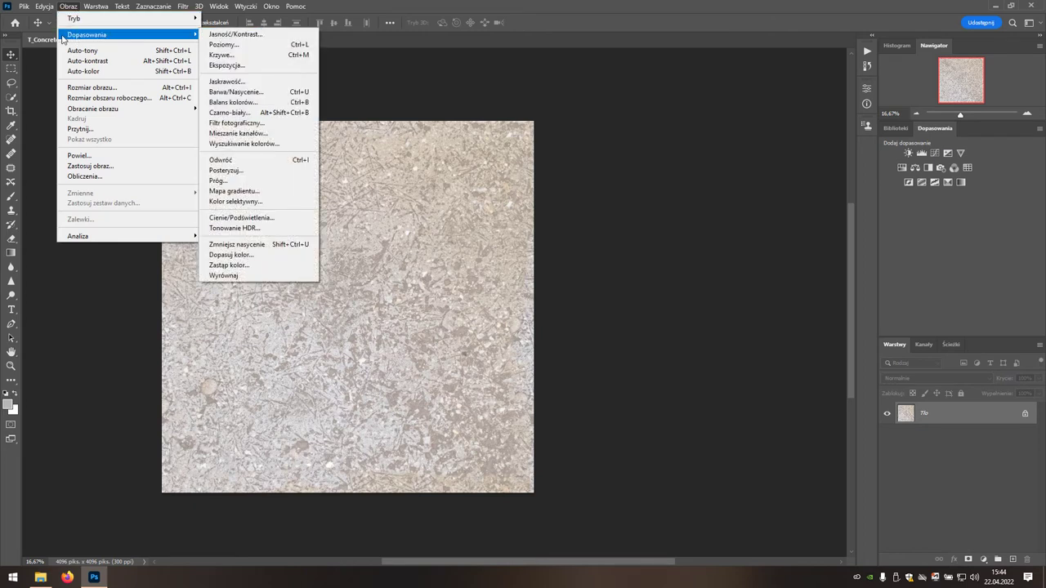
pyautogui.moveTo(87, 34)
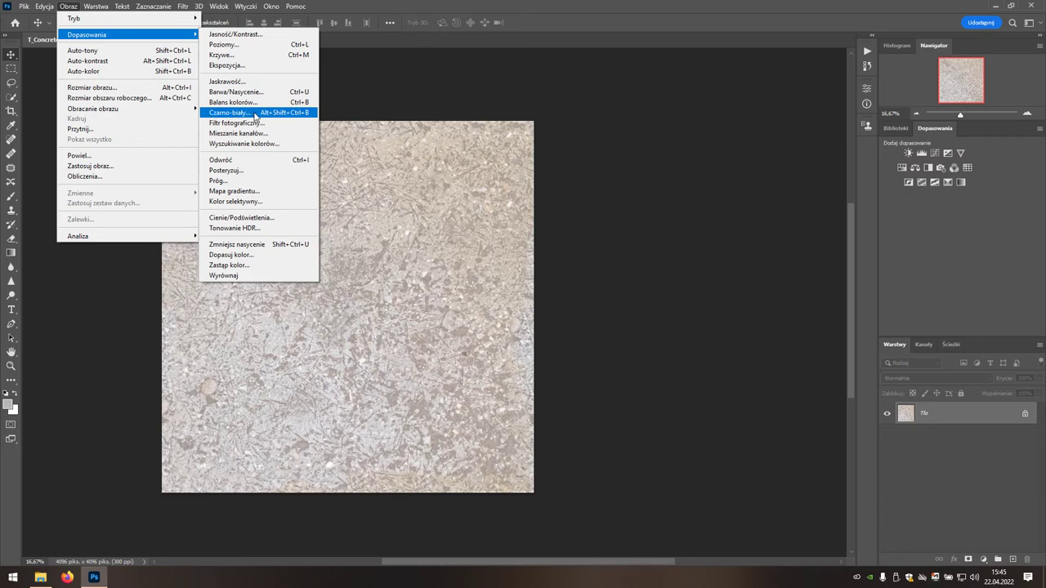
pyautogui.click(255, 115)
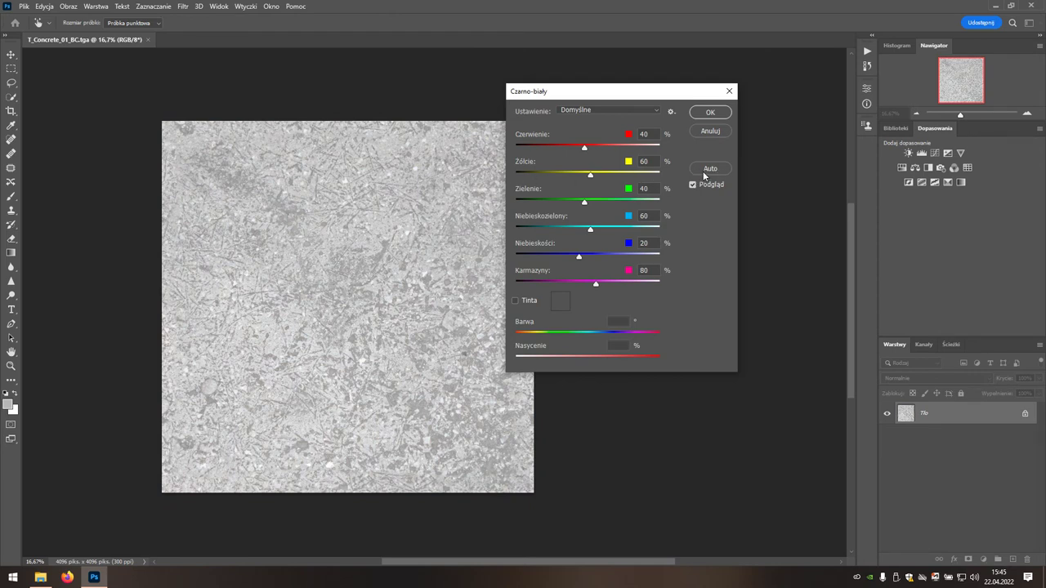
pyautogui.click(703, 171)
pyautogui.click(701, 114)
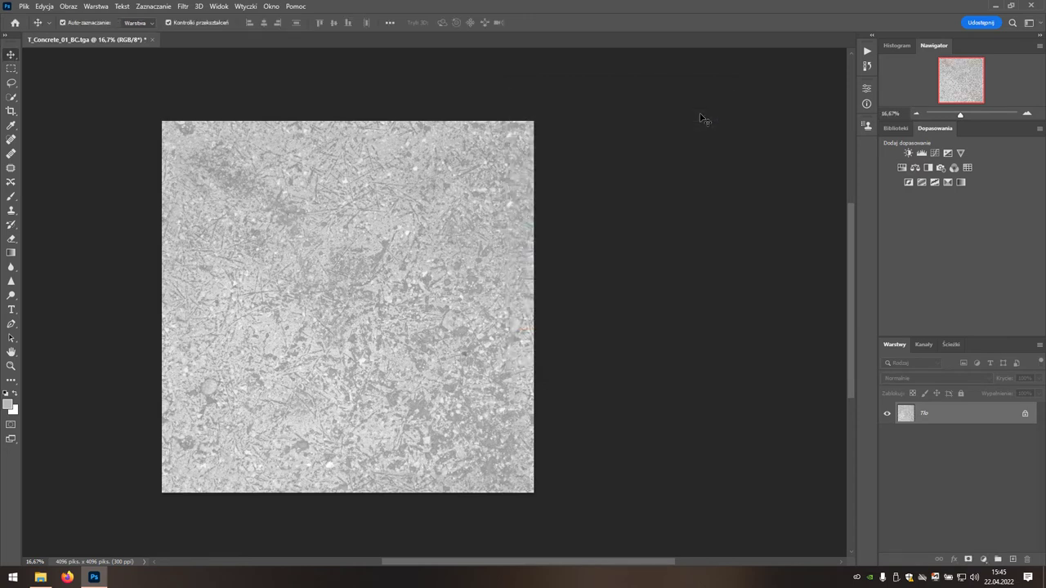
# Step: Apply Brightness/Contrast with brightness -109 and contrast 84 to the grey concrete texture
pyautogui.click(72, 10)
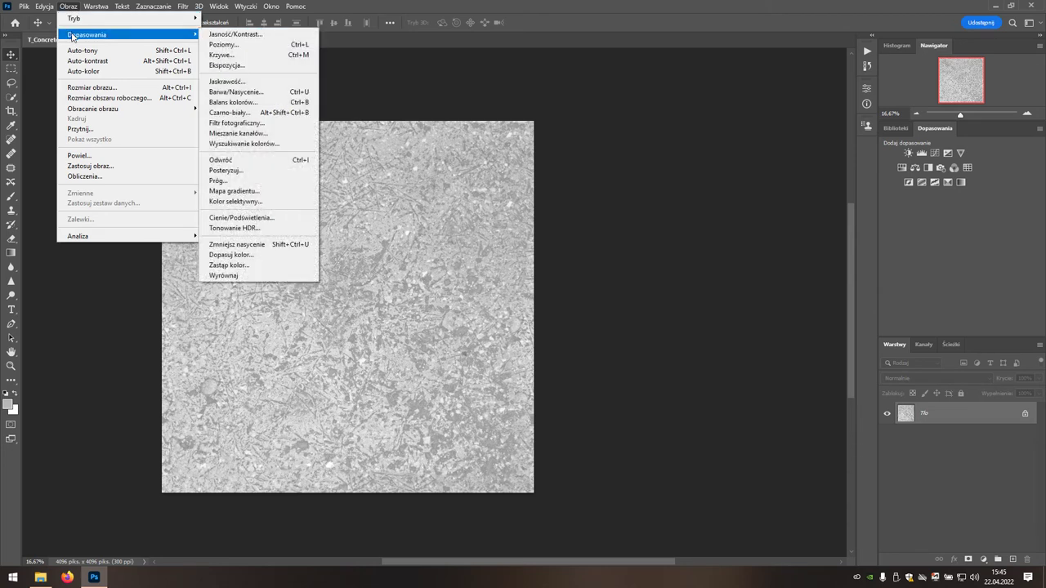
pyautogui.moveTo(87, 34)
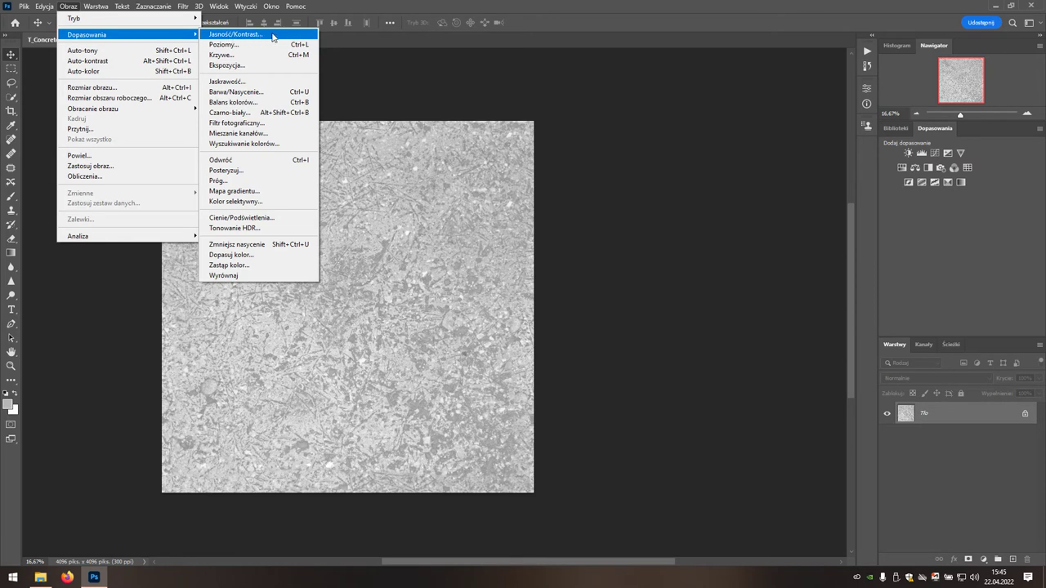
pyautogui.click(272, 35)
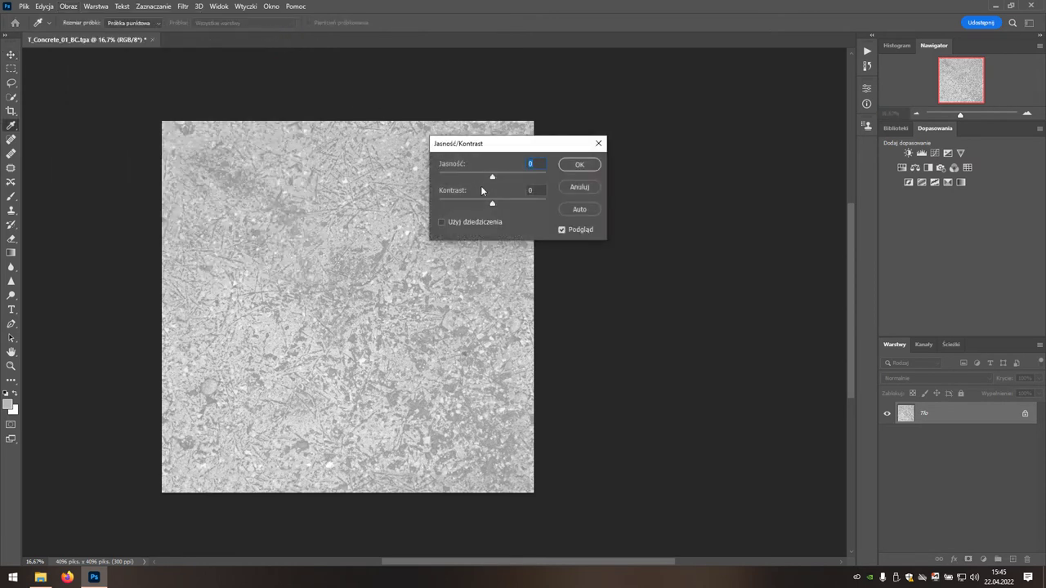
pyautogui.moveTo(493, 181)
pyautogui.mouseDown()
pyautogui.moveTo(455, 187)
pyautogui.moveTo(537, 210)
pyautogui.mouseUp()
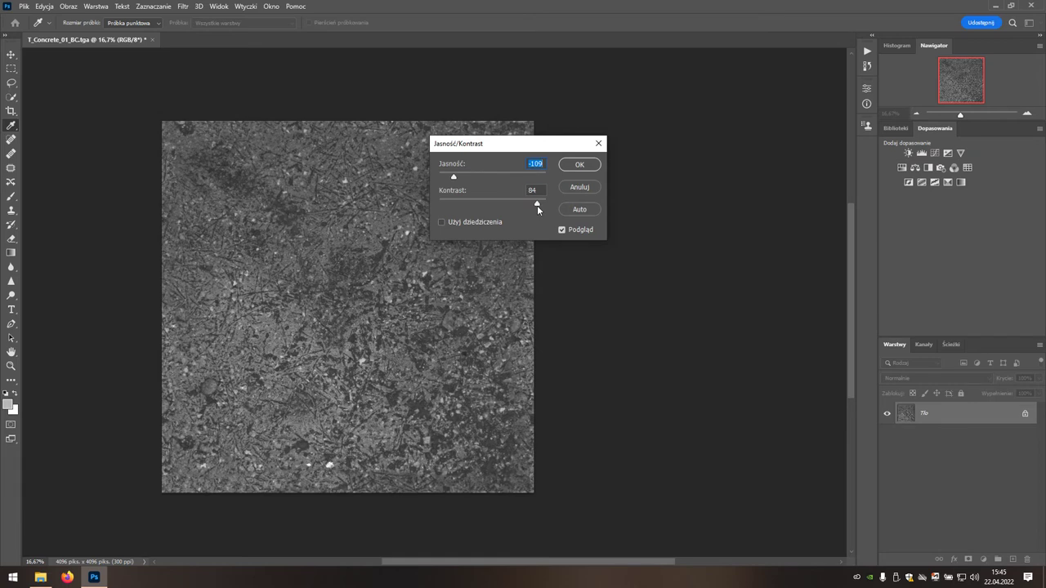
pyautogui.click(583, 167)
pyautogui.press('v')
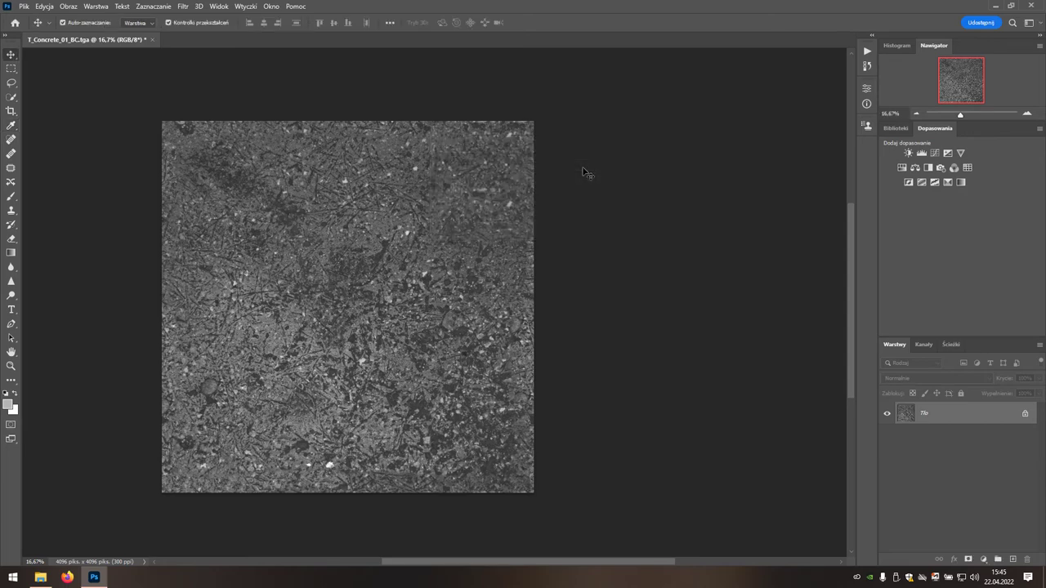
# Step: Save the darkened texture in the Textures folder as 24-bit Targa T_Concrete_01_S.tga
pyautogui.click(25, 9)
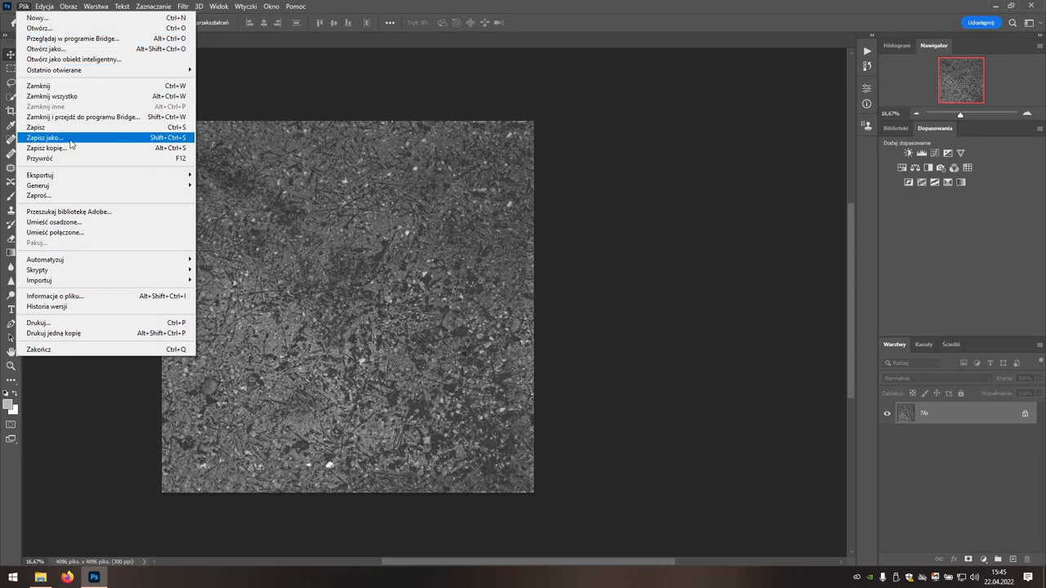
pyautogui.click(70, 144)
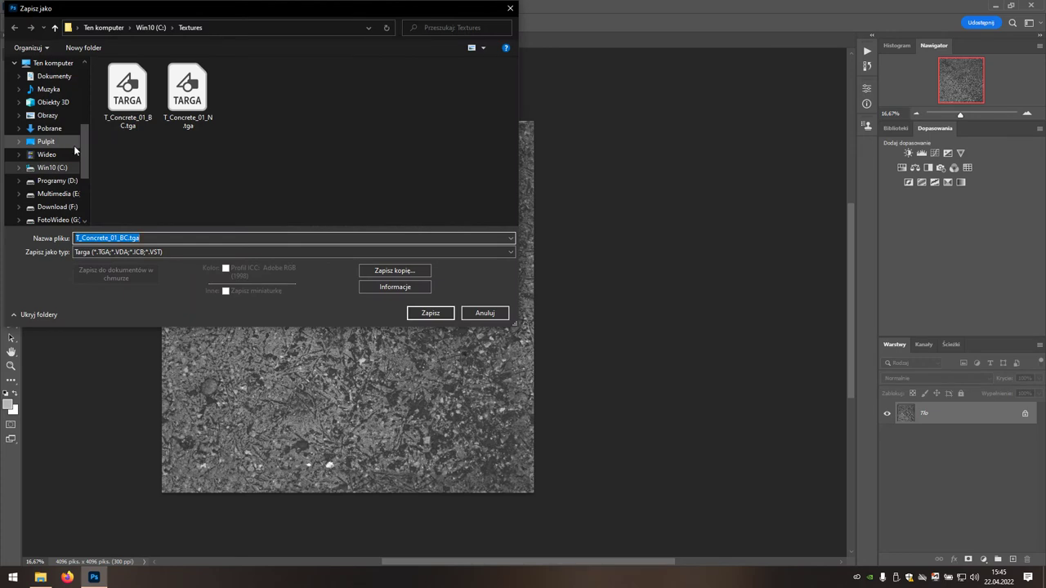
pyautogui.click(123, 238)
pyautogui.press('BackSpace')
pyautogui.write('B')
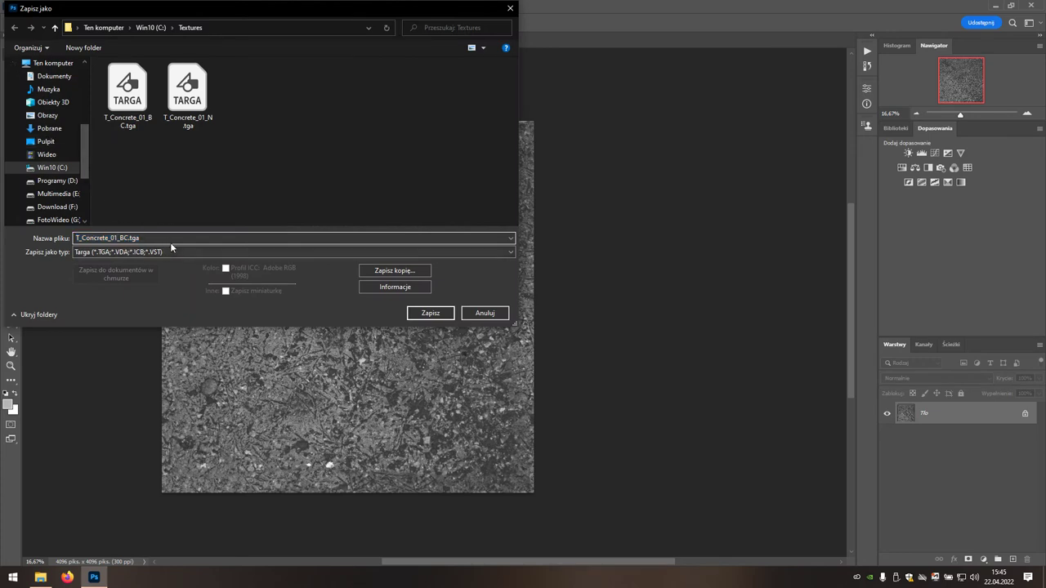
pyautogui.press('Delete')
pyautogui.press('Delete')
pyautogui.click(439, 317)
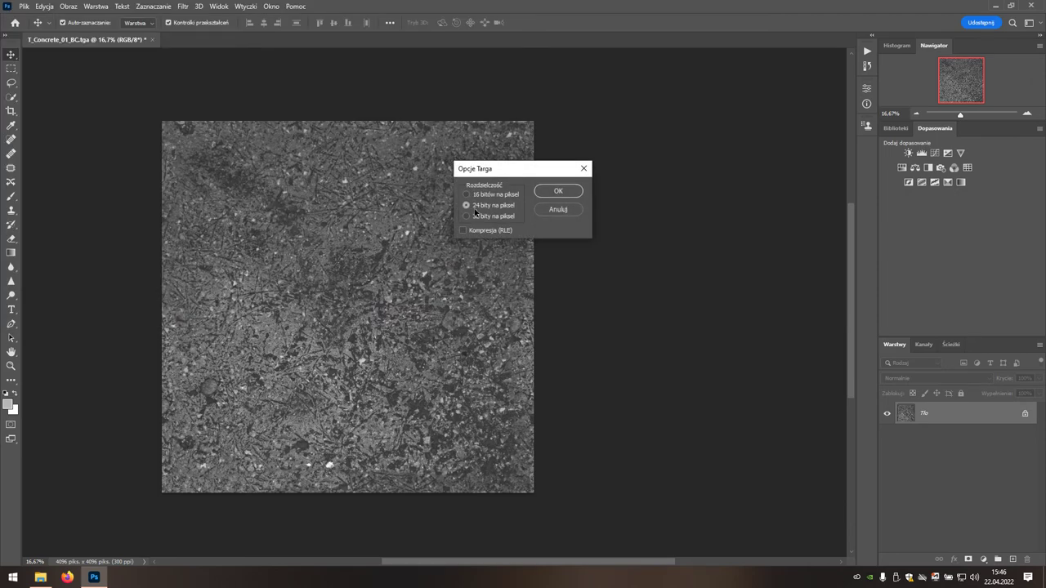
pyautogui.click(545, 192)
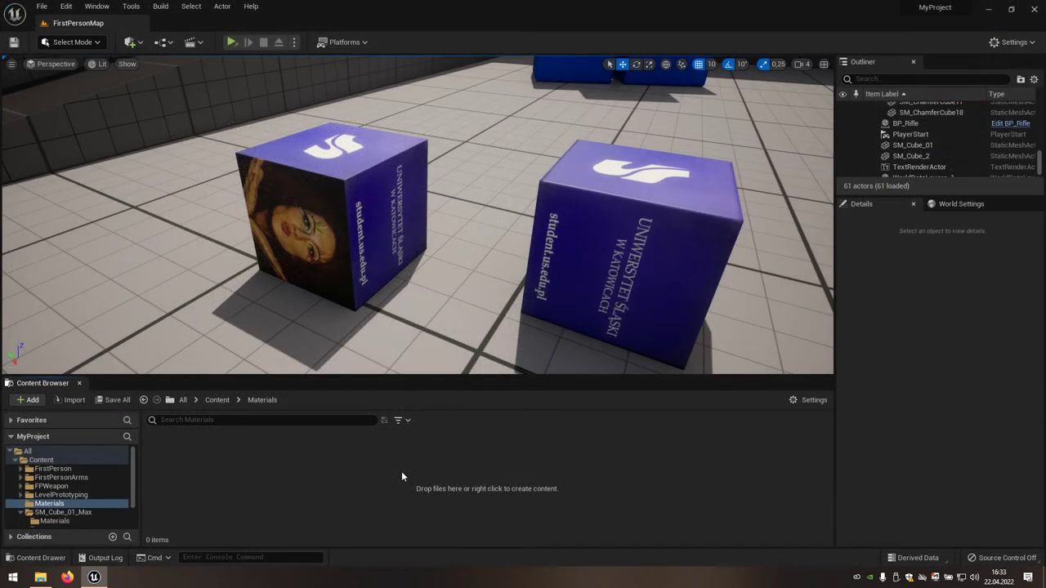
pyautogui.rightClick(402, 470)
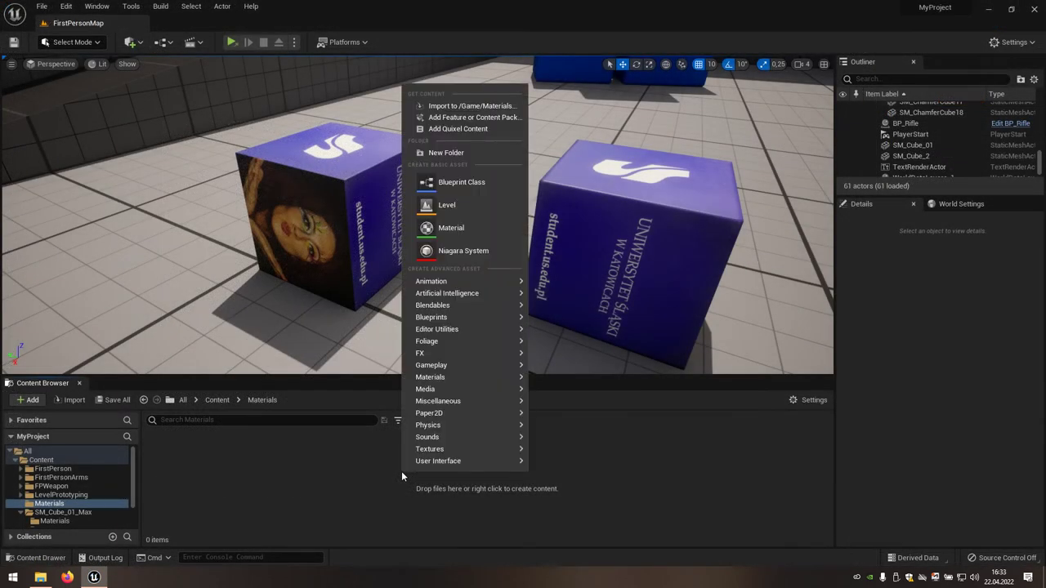
# Step: Create a new Material asset named M_Concrete_01 in the Materials folder
pyautogui.click(469, 232)
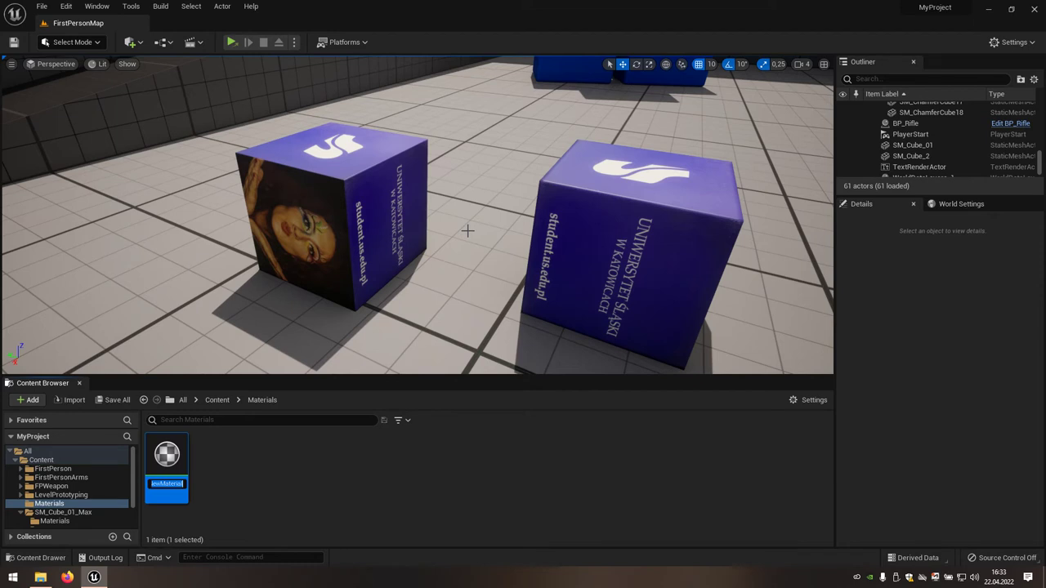
pyautogui.write('M_Conc')
pyautogui.write('rete')
pyautogui.write('_01')
pyautogui.press('Return')
# Step: Import T_Concrete_01_BC, _N and _S TGA files from Explorer, accepting _N as a normal map
pyautogui.click(41, 577)
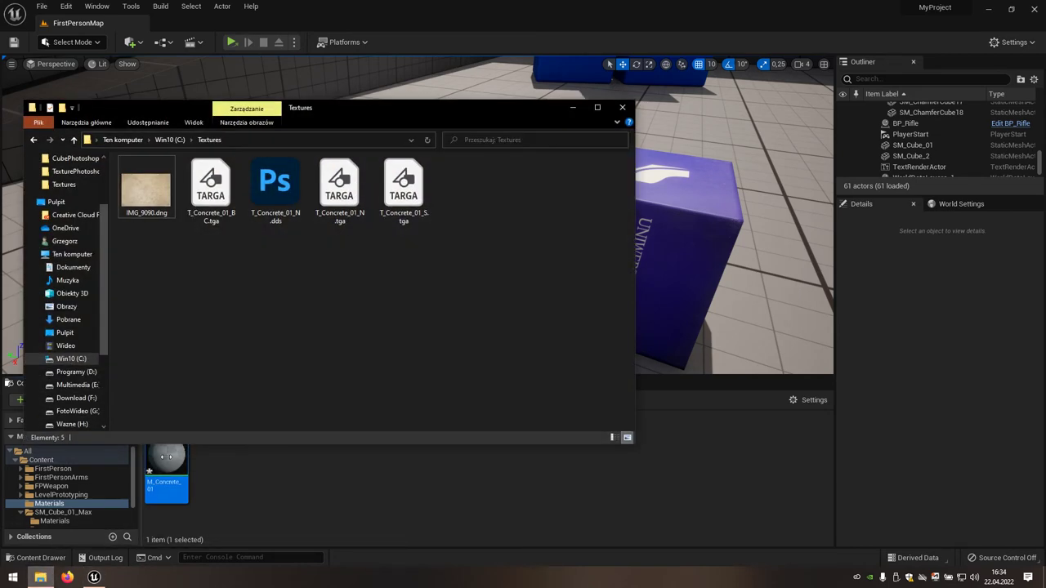
pyautogui.click(221, 215)
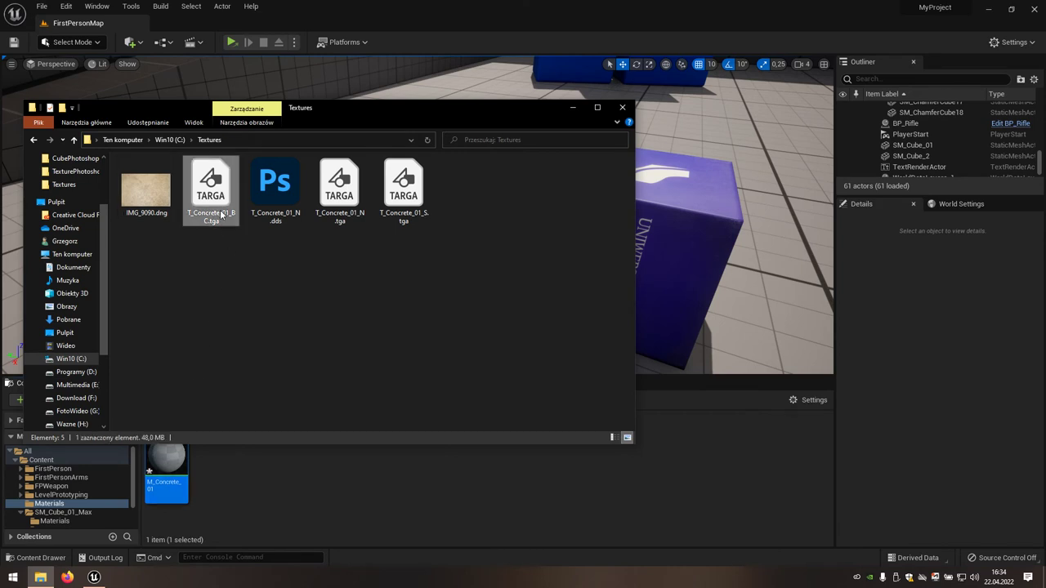
pyautogui.keyDown('ctrl'); pyautogui.click(339, 214); pyautogui.keyUp('ctrl')
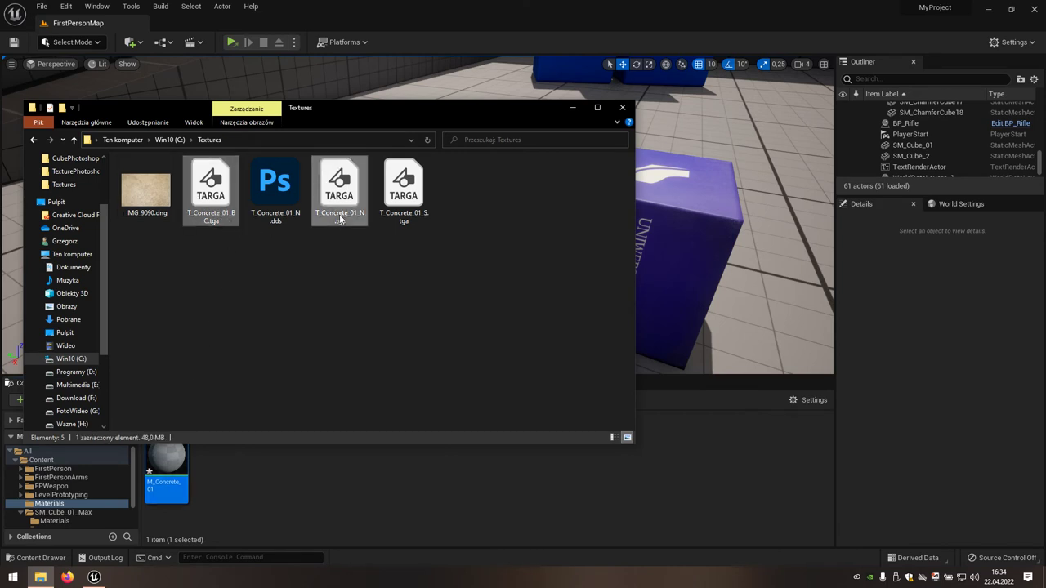
pyautogui.keyDown('ctrl'); pyautogui.click(417, 223); pyautogui.keyUp('ctrl')
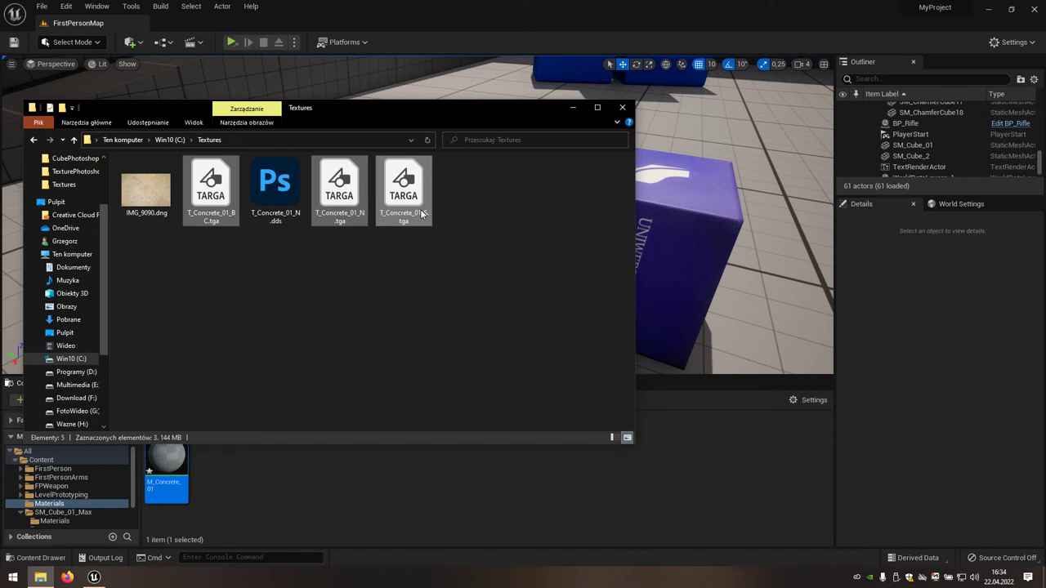
pyautogui.moveTo(408, 190)
pyautogui.mouseDown()
pyautogui.moveTo(381, 462)
pyautogui.moveTo(358, 485)
pyautogui.mouseUp()
pyautogui.click(571, 109)
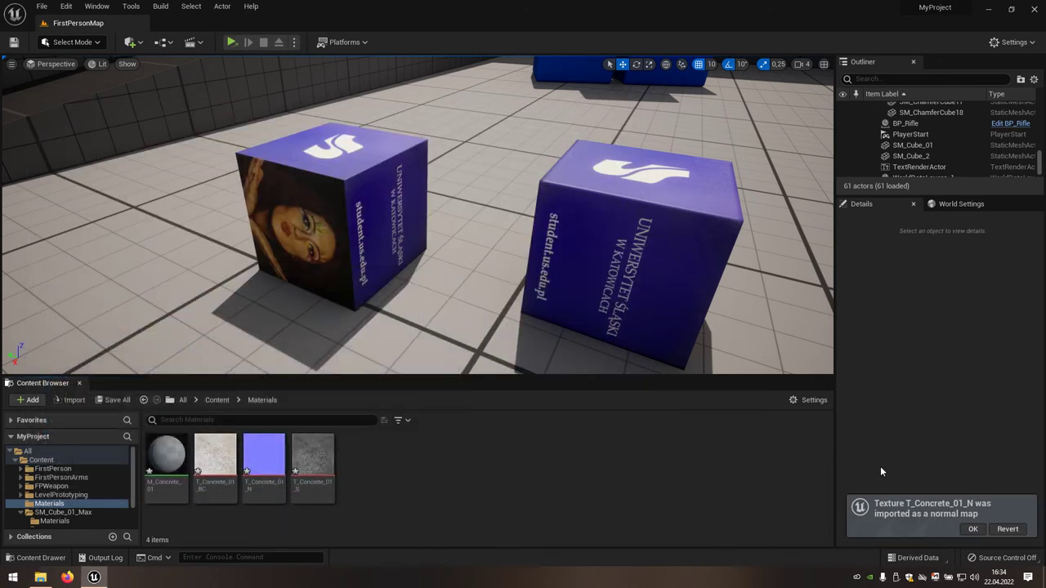
pyautogui.click(978, 532)
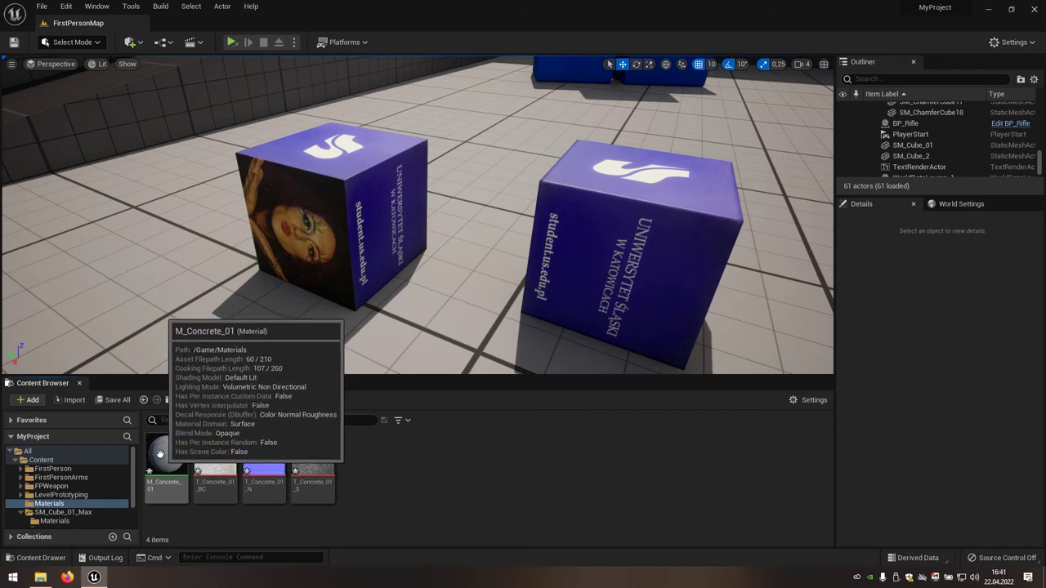
pyautogui.moveTo(167, 462)
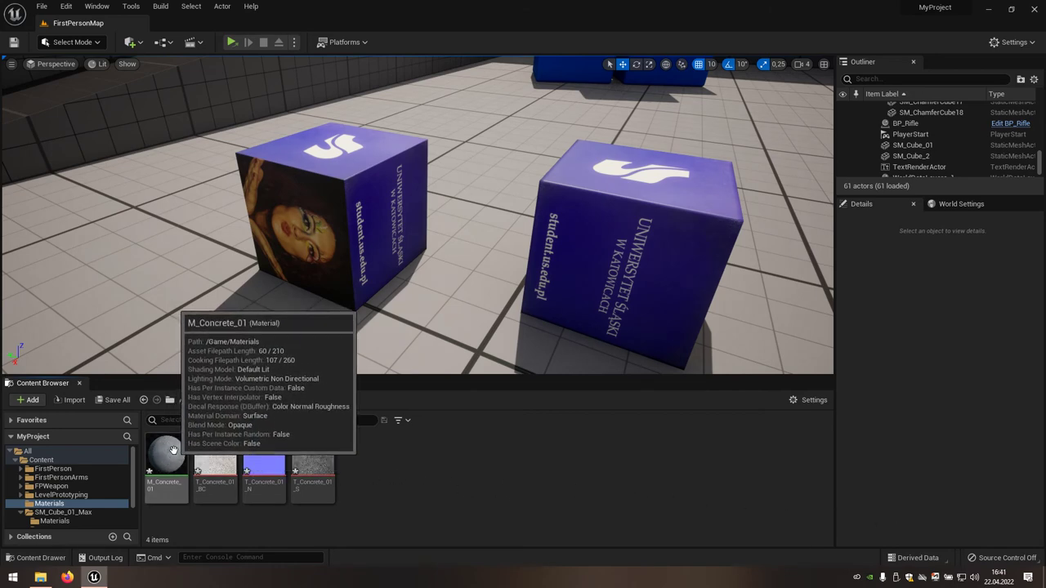
# Step: Open M_Concrete_01 in a floating editor and select the BC, N and S textures together
pyautogui.doubleClick(173, 450)
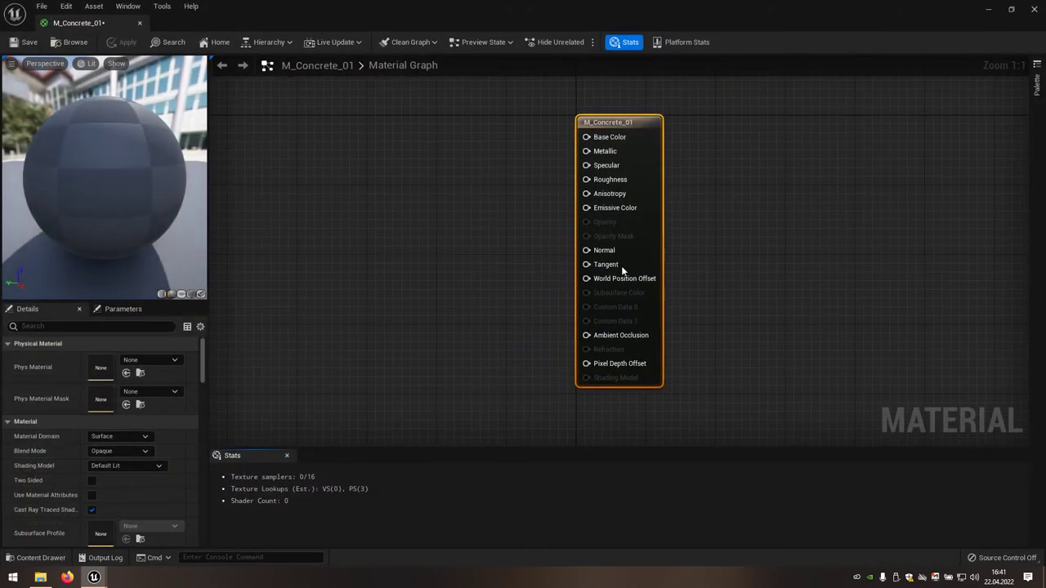
pyautogui.click(1011, 13)
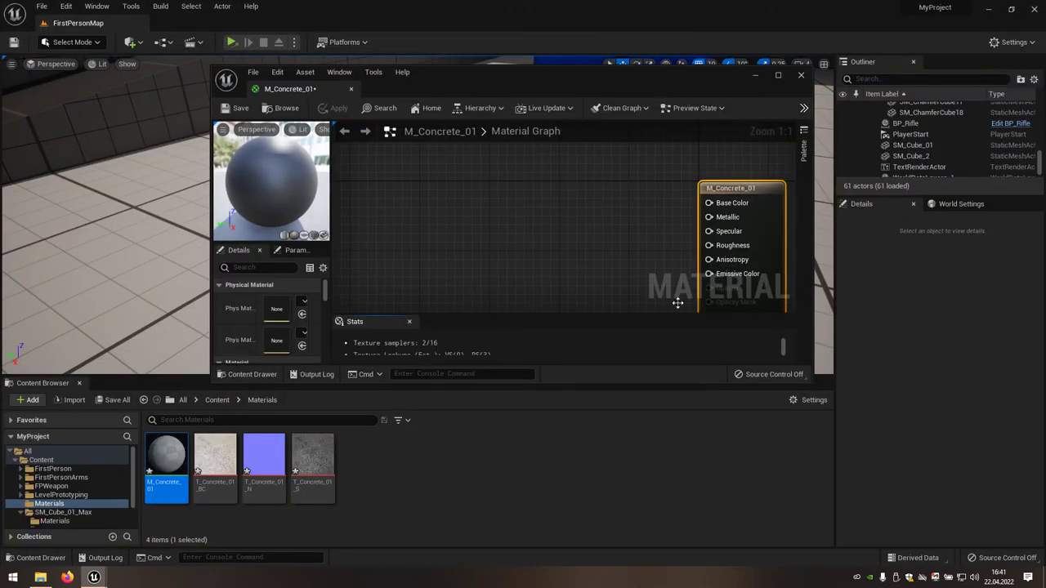
pyautogui.click(221, 488)
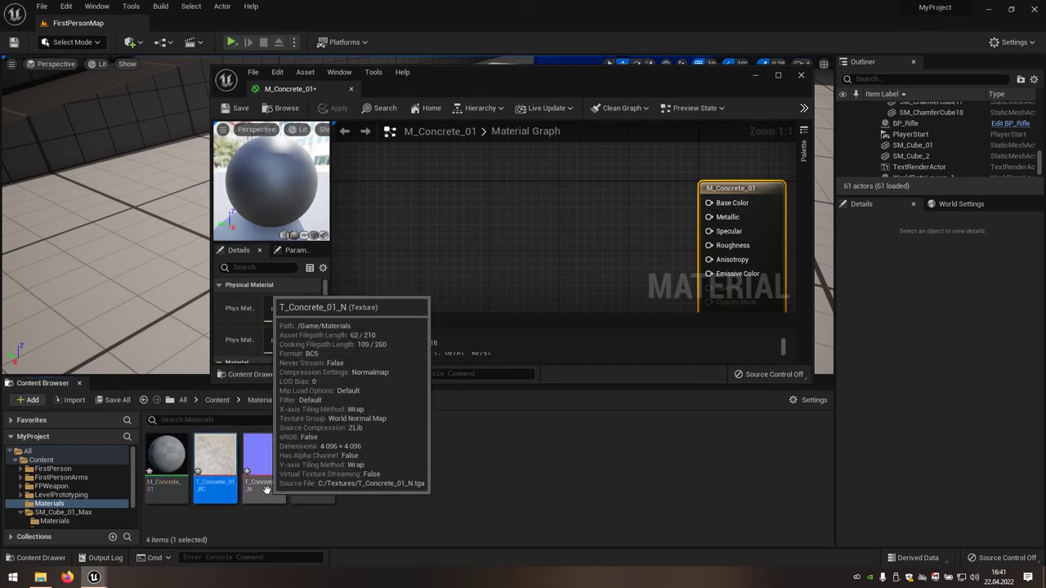
pyautogui.keyDown('ctrl'); pyautogui.click(272, 488); pyautogui.keyUp('ctrl')
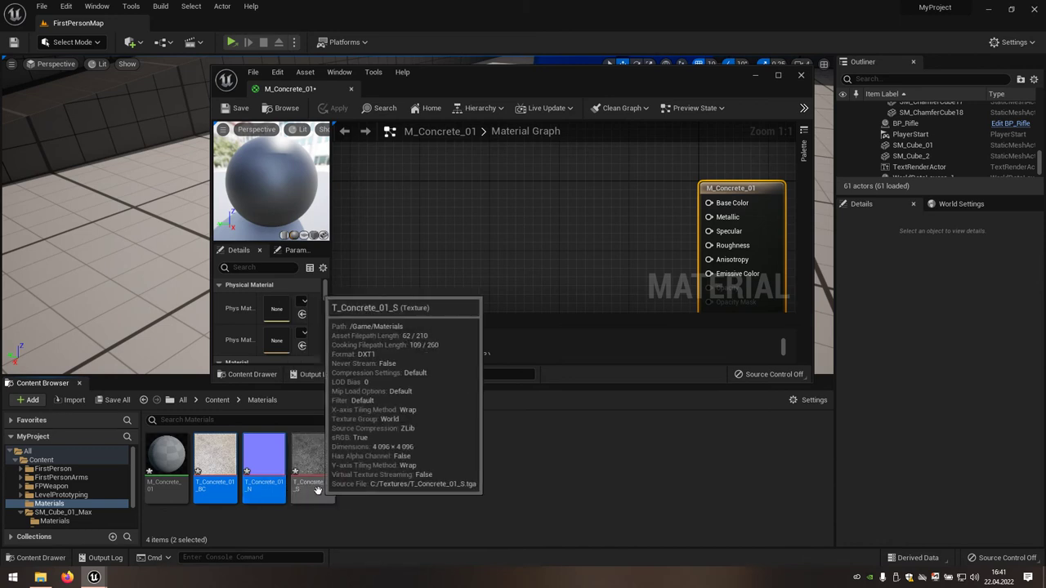
pyautogui.keyDown('ctrl'); pyautogui.click(321, 489); pyautogui.keyUp('ctrl')
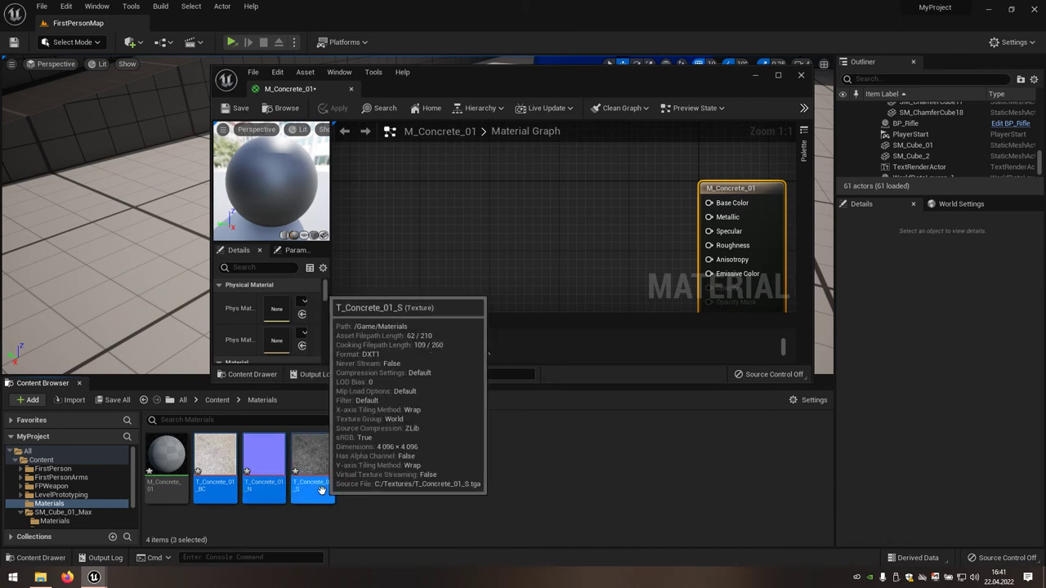
# Step: Add the three textures to the maximized graph, stacking colour, grayscale and normal nodes vertically
pyautogui.moveTo(321, 489); pyautogui.dragTo(520, 218)
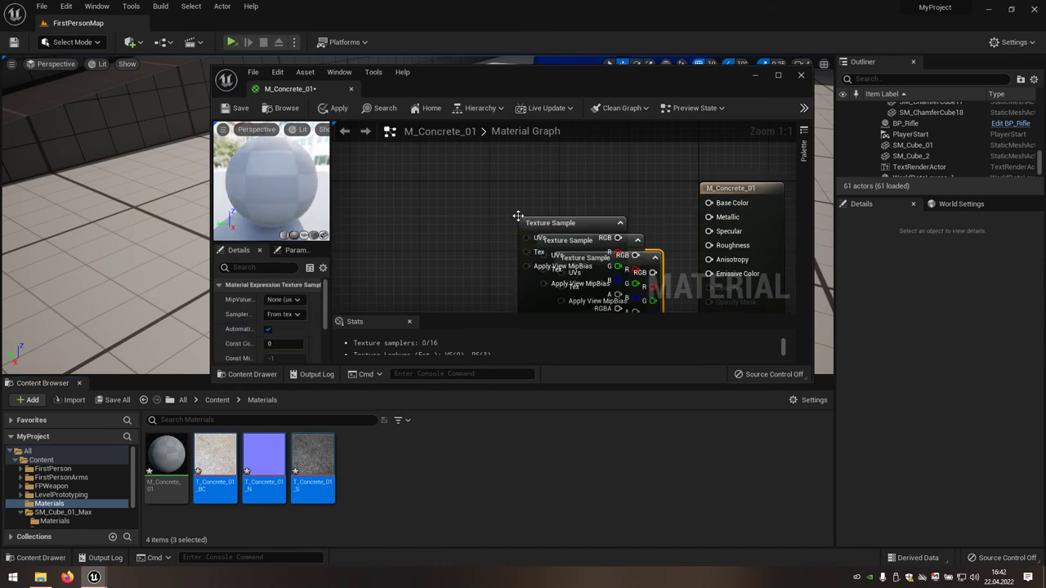
pyautogui.click(777, 76)
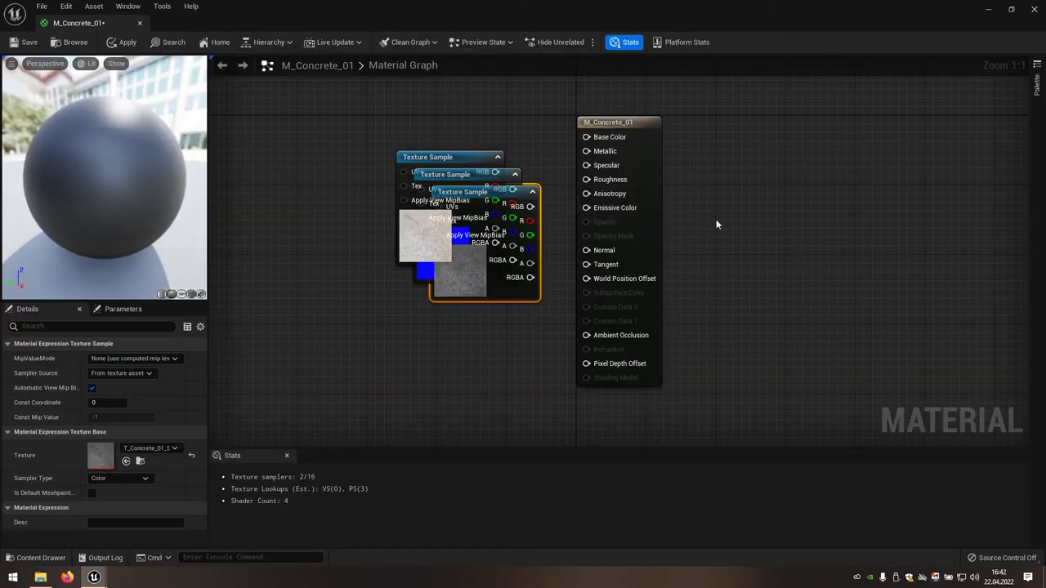
pyautogui.moveTo(716, 219); pyautogui.dragTo(867, 231)
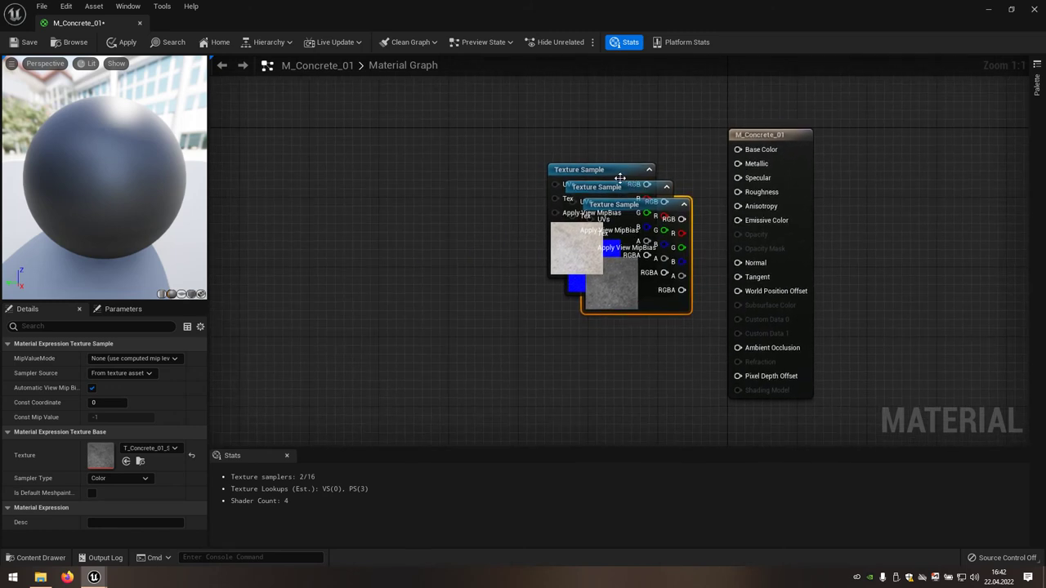
pyautogui.moveTo(620, 179); pyautogui.dragTo(475, 137)
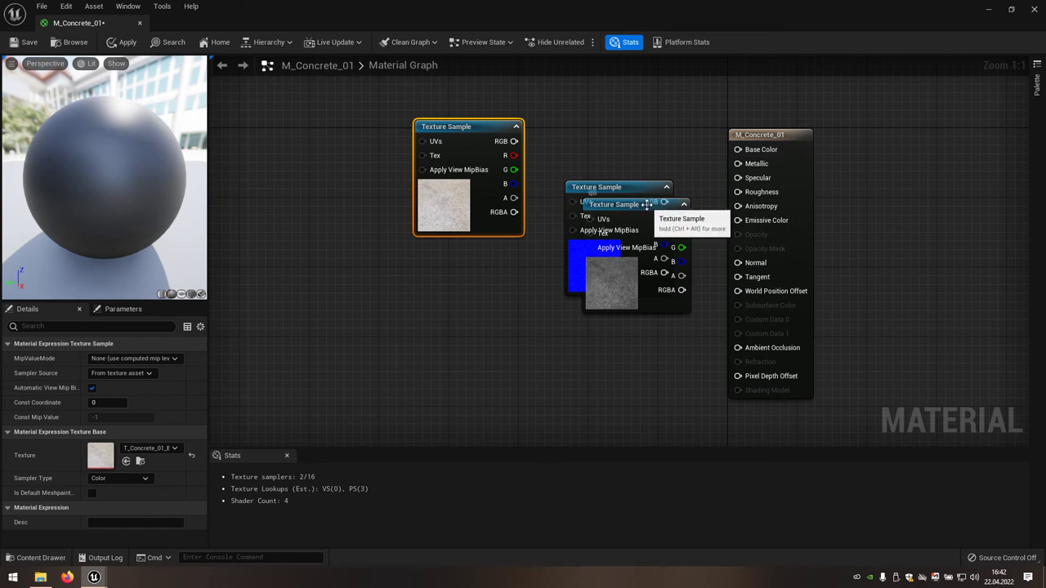
pyautogui.moveTo(647, 205); pyautogui.dragTo(476, 260)
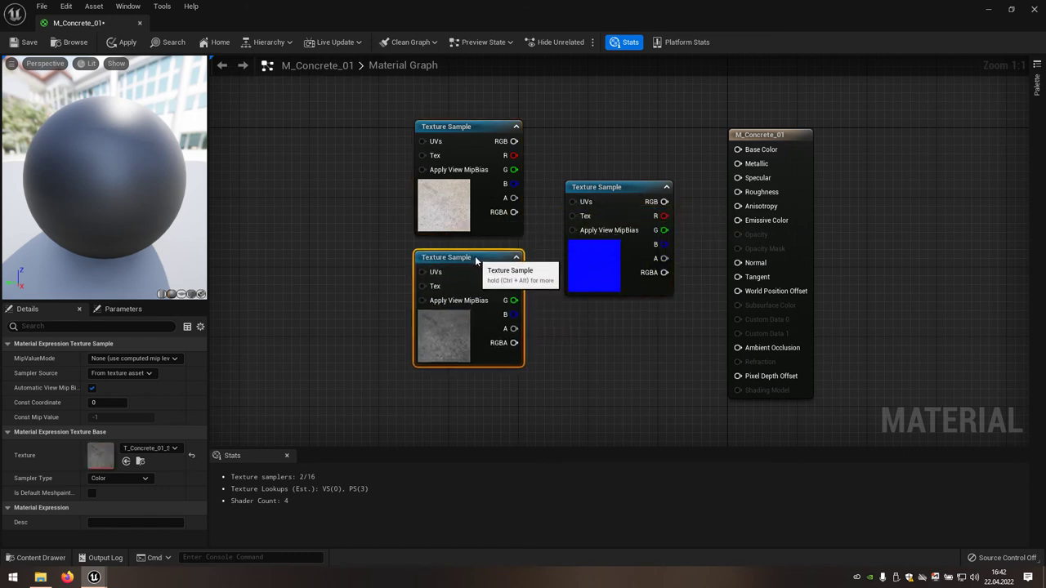
pyautogui.moveTo(606, 190)
pyautogui.mouseDown()
pyautogui.moveTo(550, 286)
pyautogui.moveTo(462, 389)
pyautogui.mouseUp()
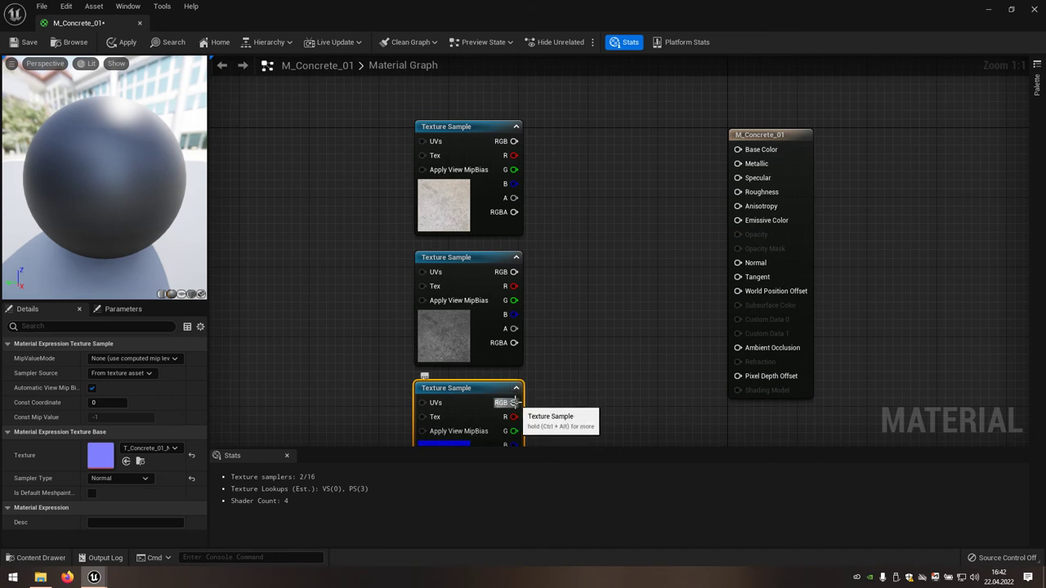
# Step: Wire the normal, grayscale and colour textures' RGB outputs into Normal, Specular and Base Color
pyautogui.moveTo(514, 402); pyautogui.dragTo(738, 263)
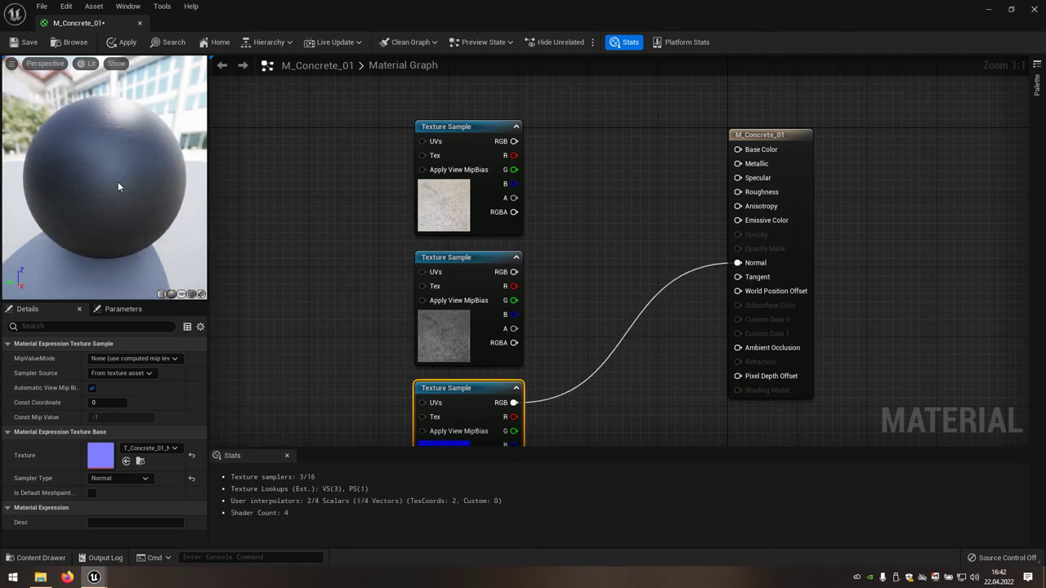
pyautogui.moveTo(108, 173)
pyautogui.mouseDown()
pyautogui.moveTo(147, 164)
pyautogui.moveTo(106, 167)
pyautogui.mouseUp()
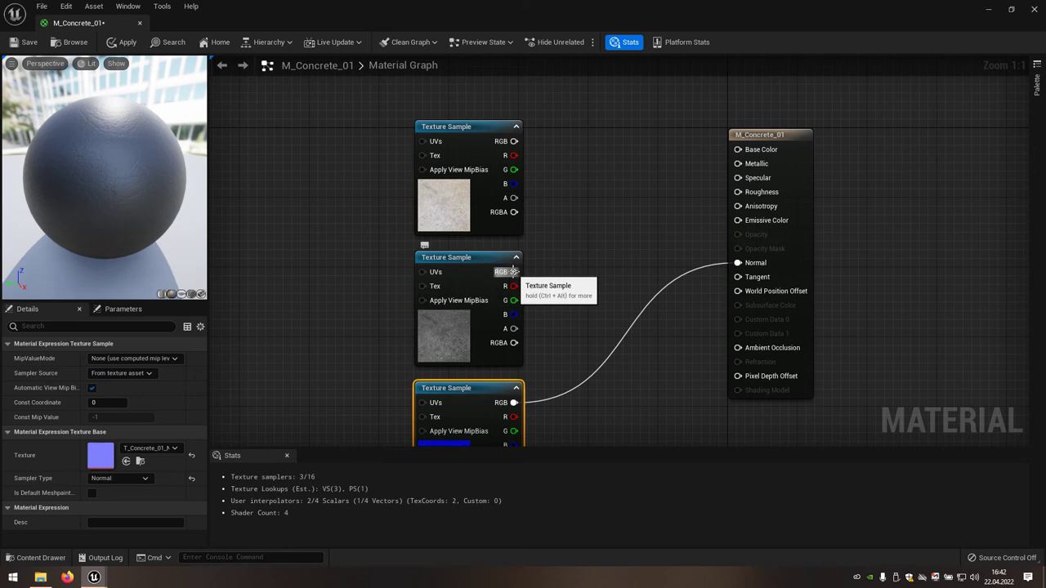
pyautogui.moveTo(514, 273)
pyautogui.mouseDown()
pyautogui.moveTo(604, 255)
pyautogui.moveTo(738, 179)
pyautogui.mouseUp()
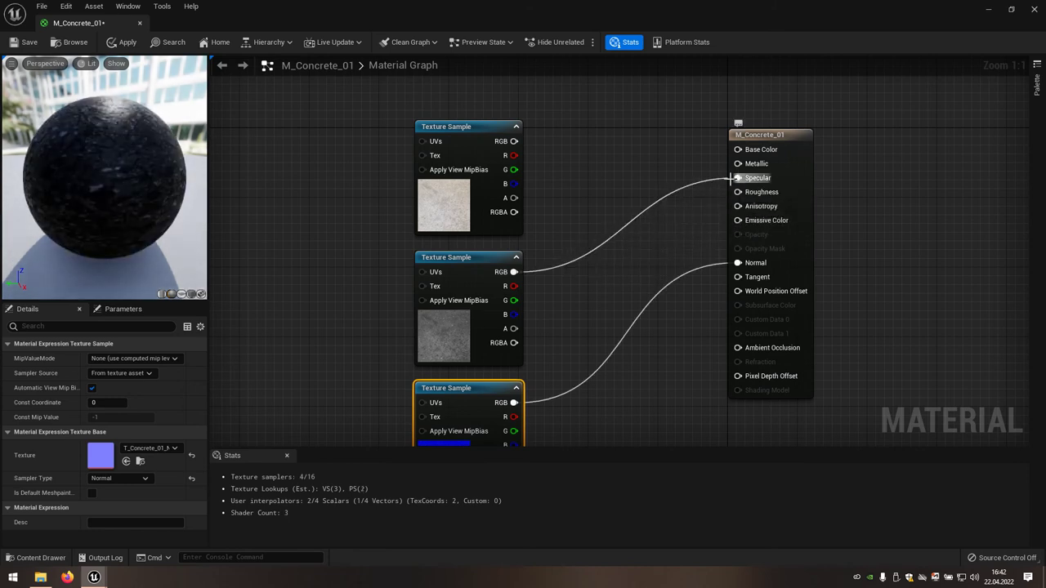
pyautogui.moveTo(134, 182); pyautogui.dragTo(131, 177)
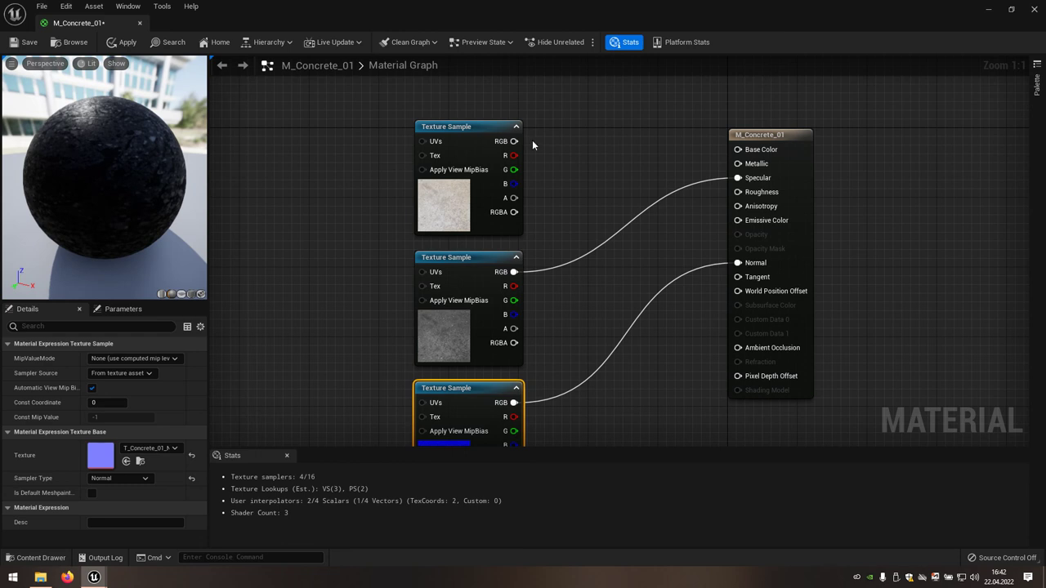
pyautogui.moveTo(513, 141); pyautogui.dragTo(515, 144)
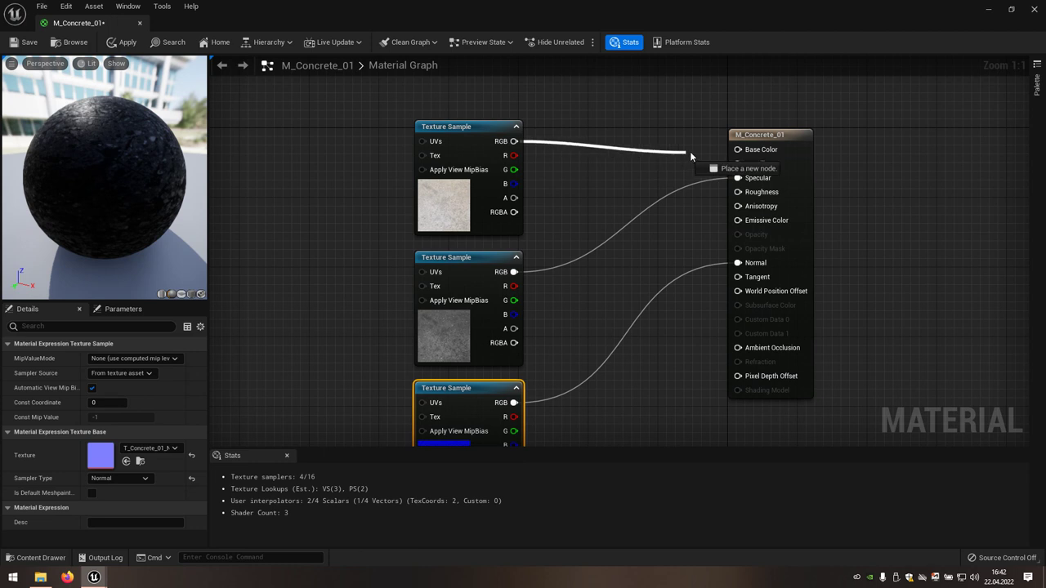
pyautogui.moveTo(515, 144); pyautogui.dragTo(738, 149)
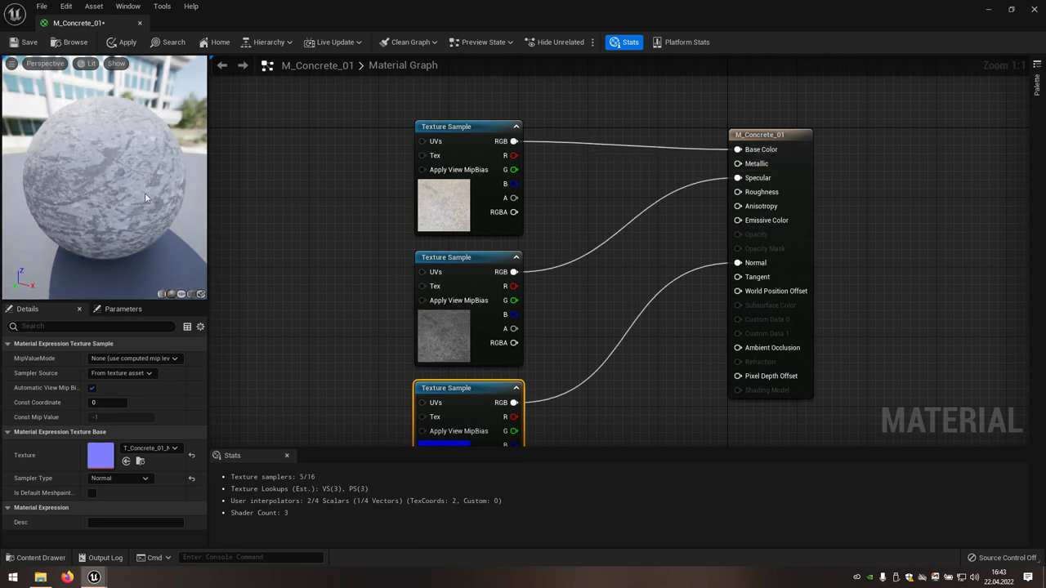
pyautogui.moveTo(145, 195); pyautogui.dragTo(74, 195)
pyautogui.moveTo(111, 185); pyautogui.dragTo(147, 186)
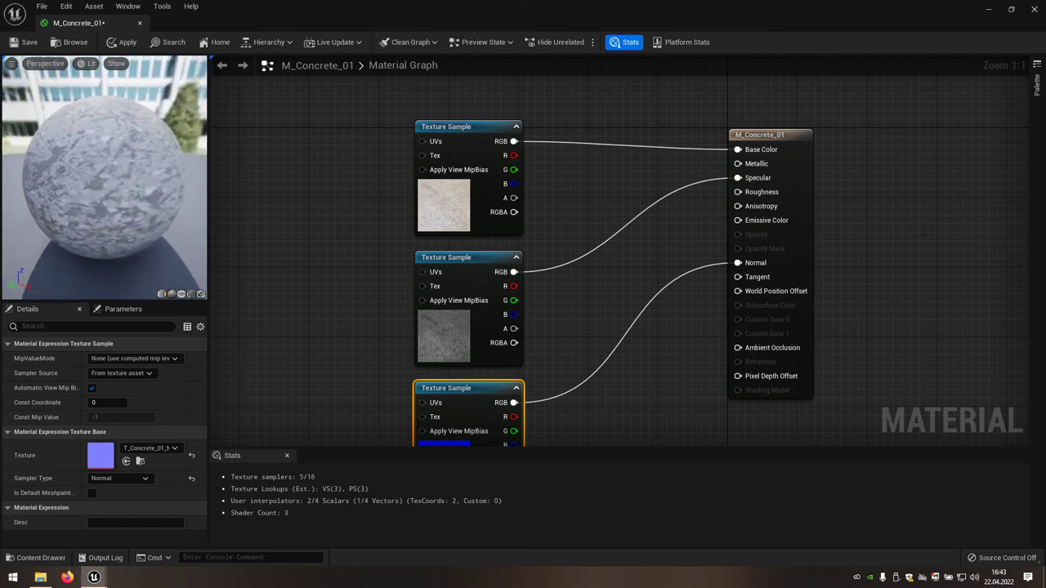
# Step: Apply and close M_Concrete_01, then drag it from the Content Browser onto the cube
pyautogui.click(128, 43)
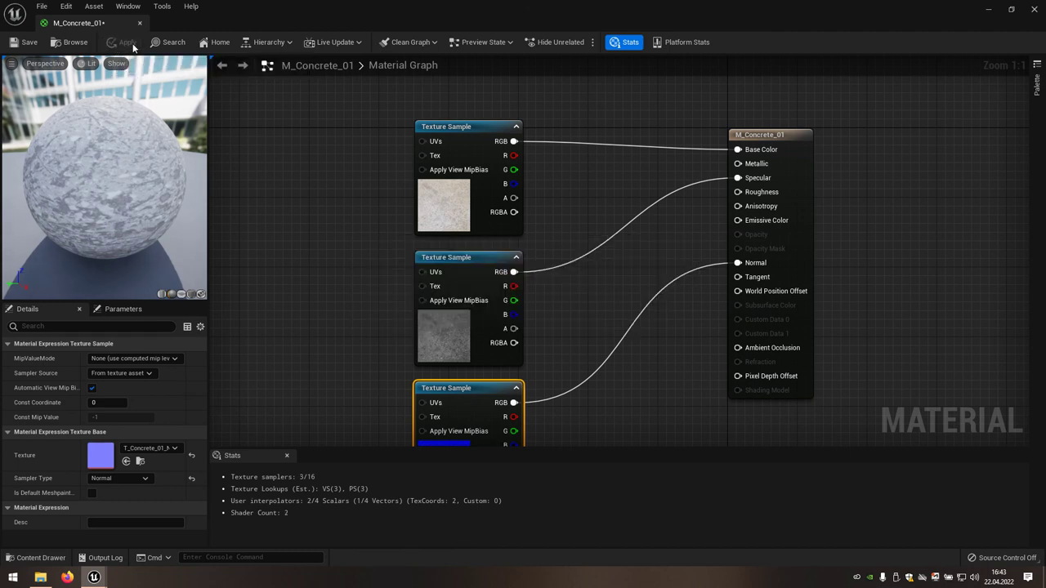
pyautogui.click(1035, 9)
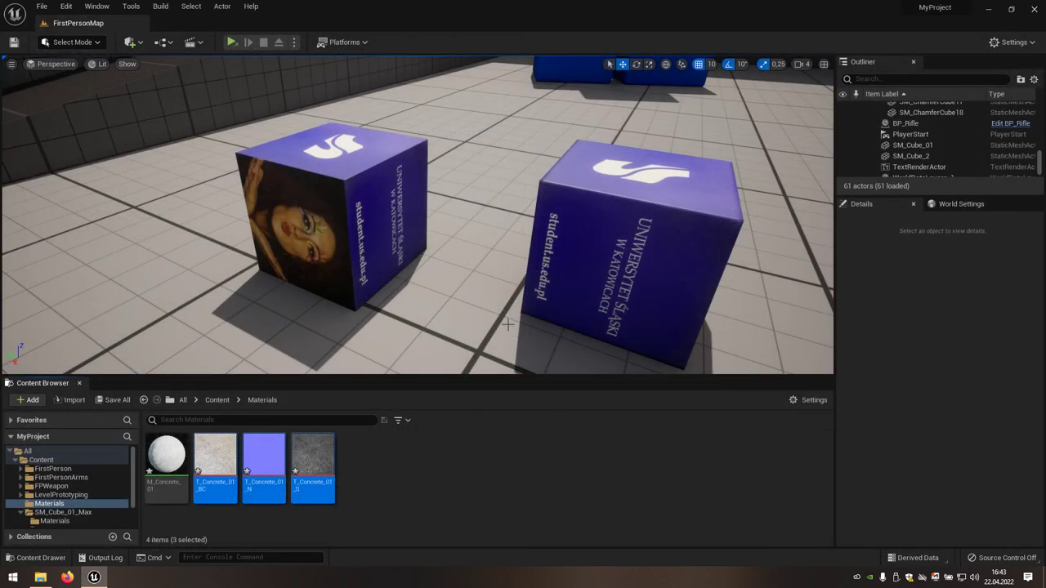
pyautogui.click(172, 455)
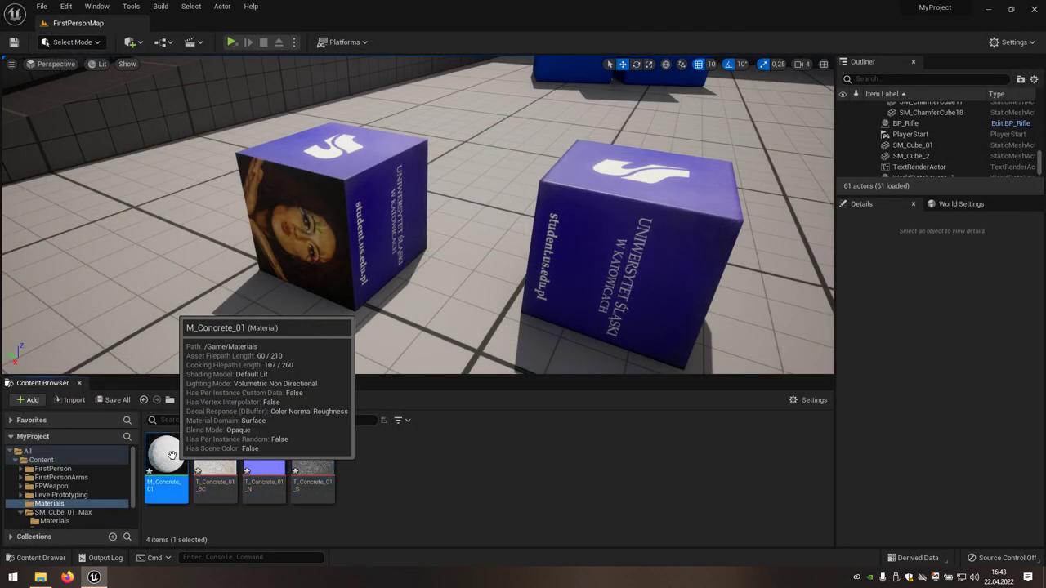
pyautogui.moveTo(172, 455); pyautogui.dragTo(309, 211)
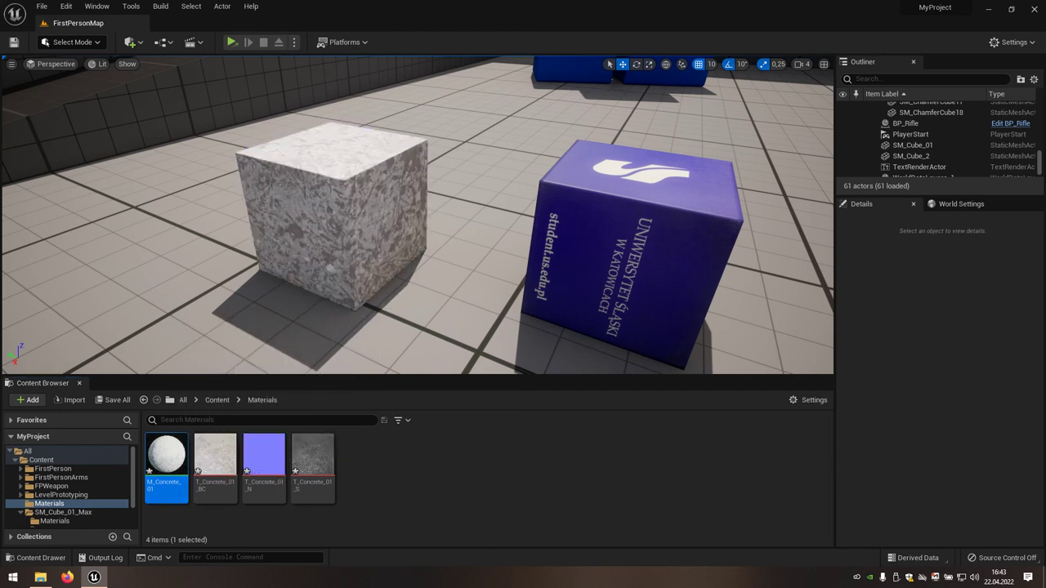
# Step: Fly around the concrete-textured cube with WASD to inspect it
pyautogui.press('w')
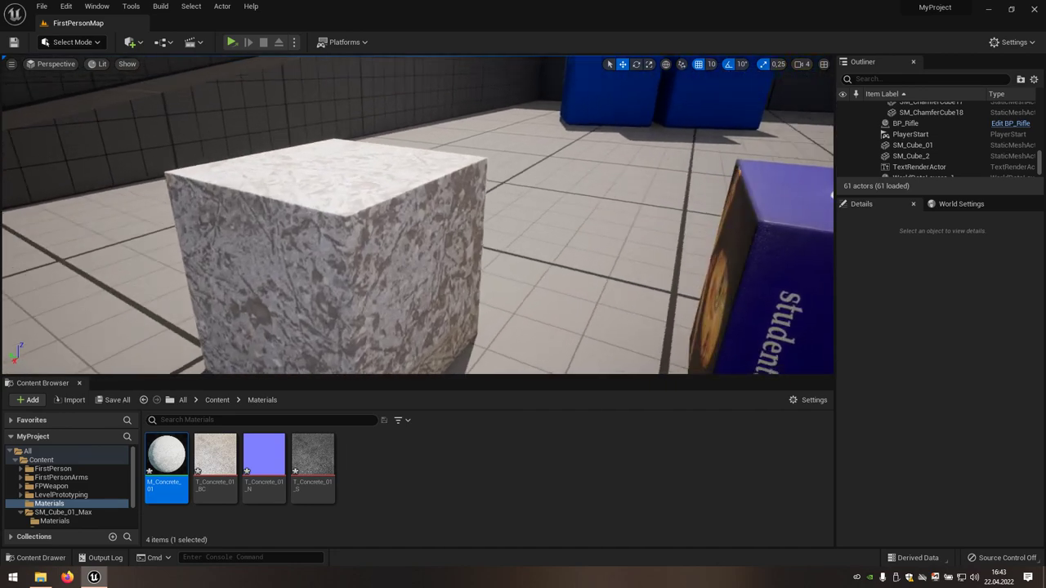
pyautogui.press('a')
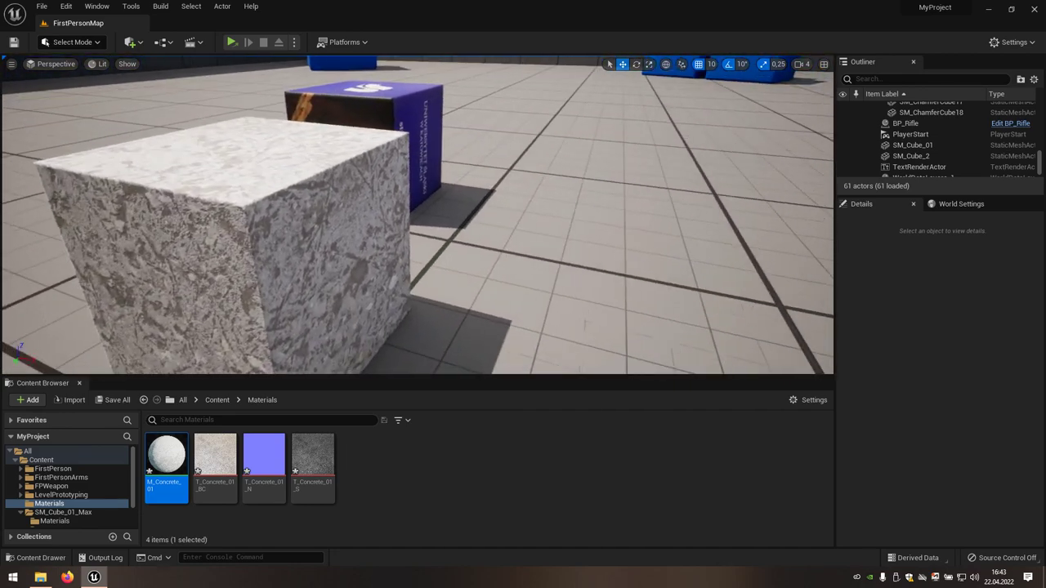
pyautogui.press('s')
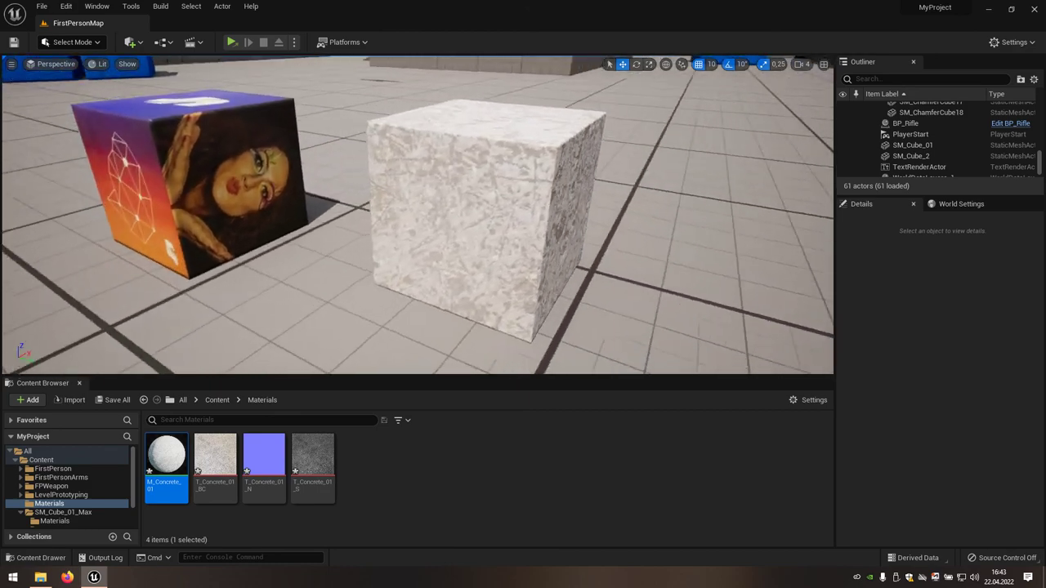
pyautogui.press('a')
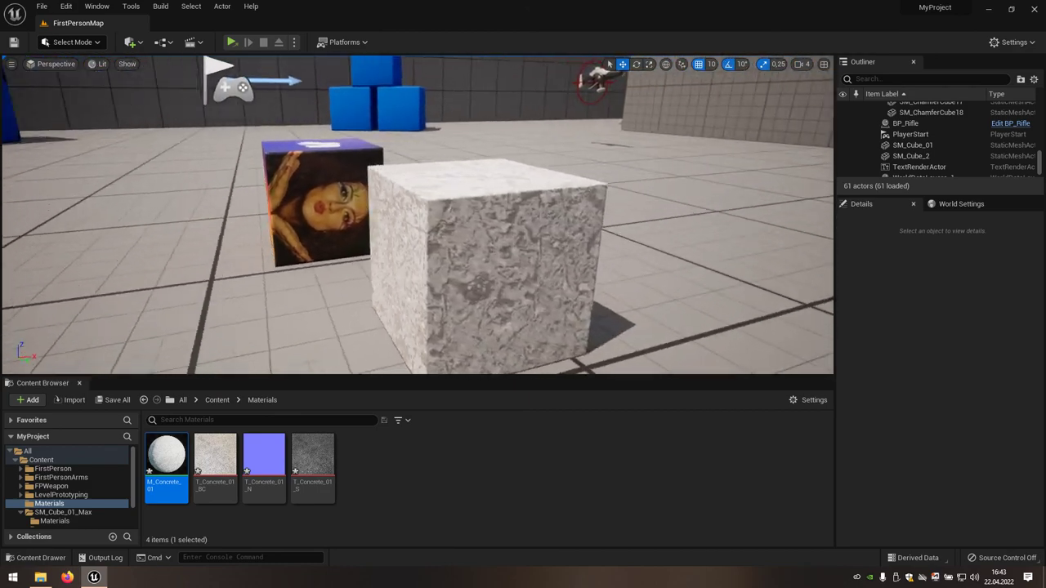
pyautogui.press('a')
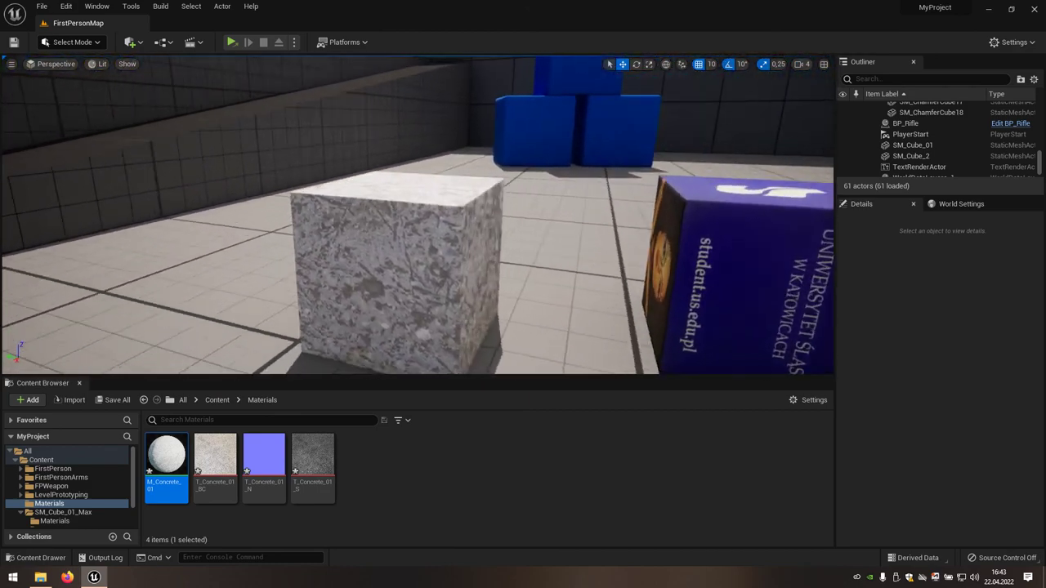
pyautogui.press('a')
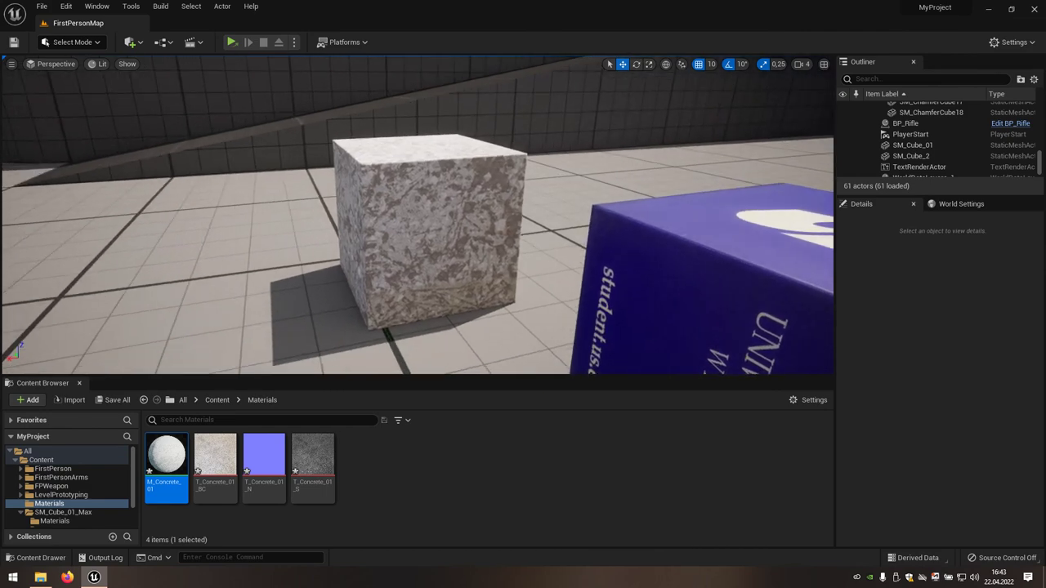